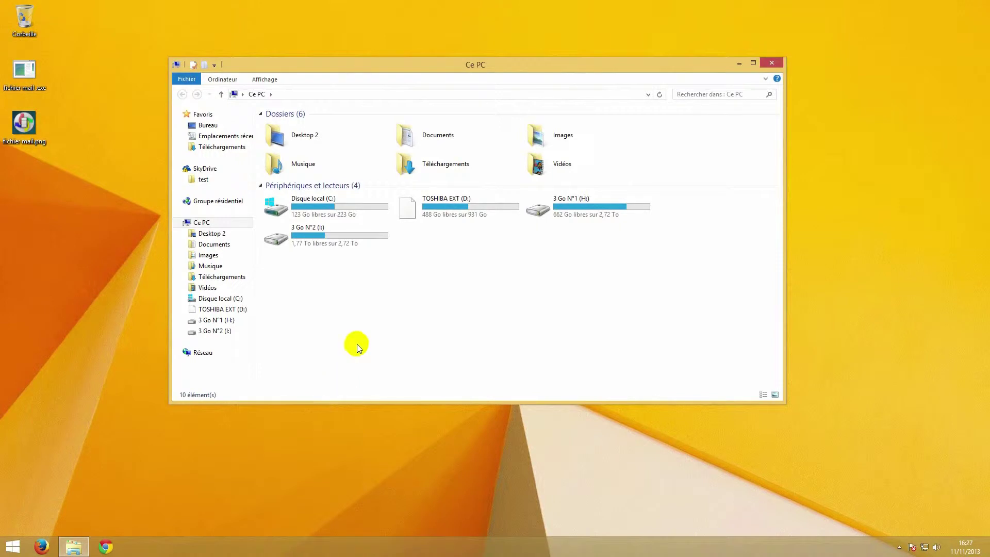
Check the file name extensions option among the display settings of the Ce PC window and close the window
left_click(265, 80)
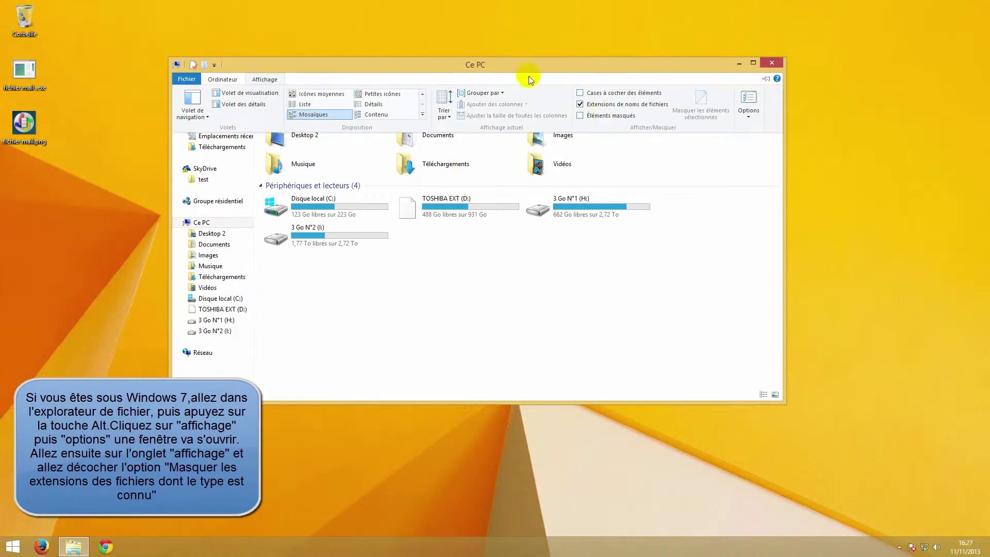
left_click(295, 66)
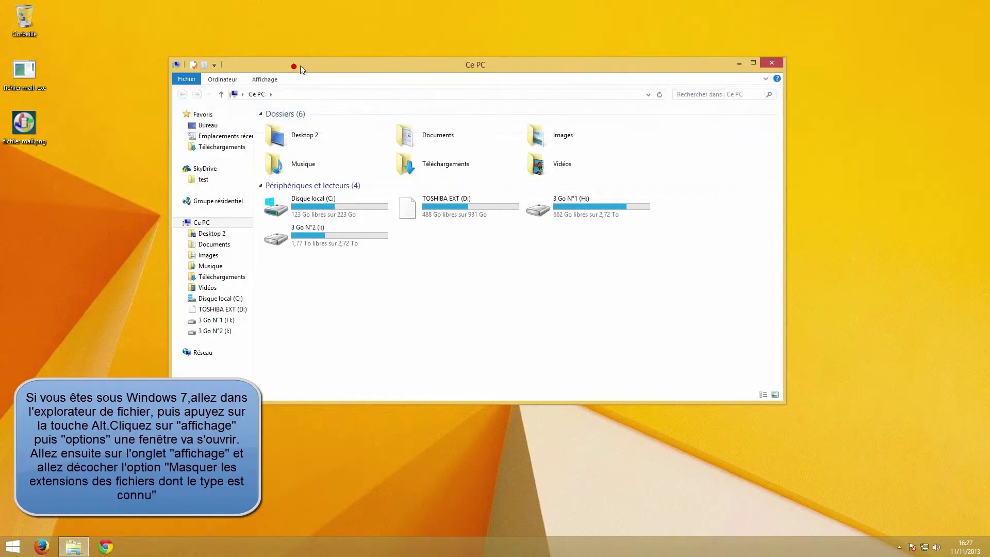
left_click(263, 78)
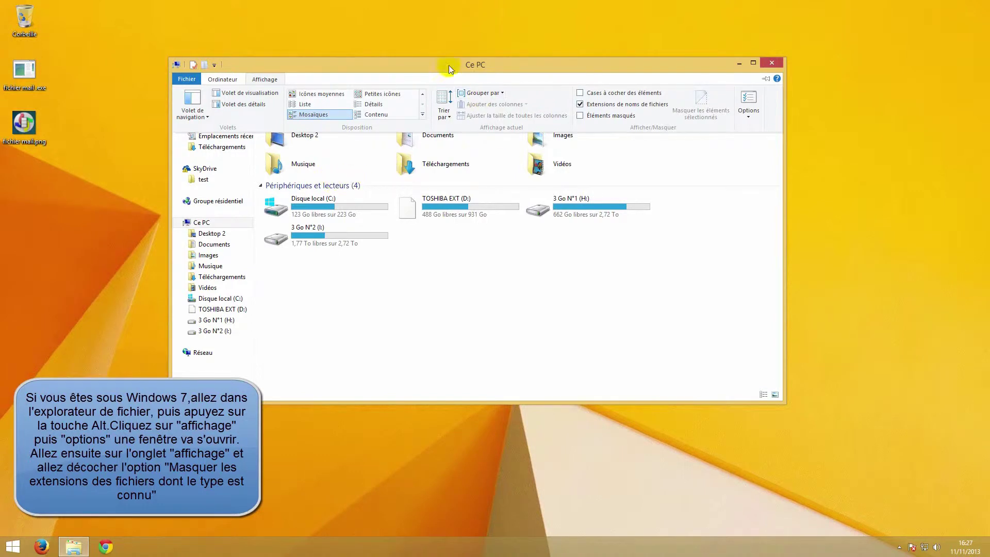
left_click(364, 69)
left_click_drag(353, 64, 358, 64)
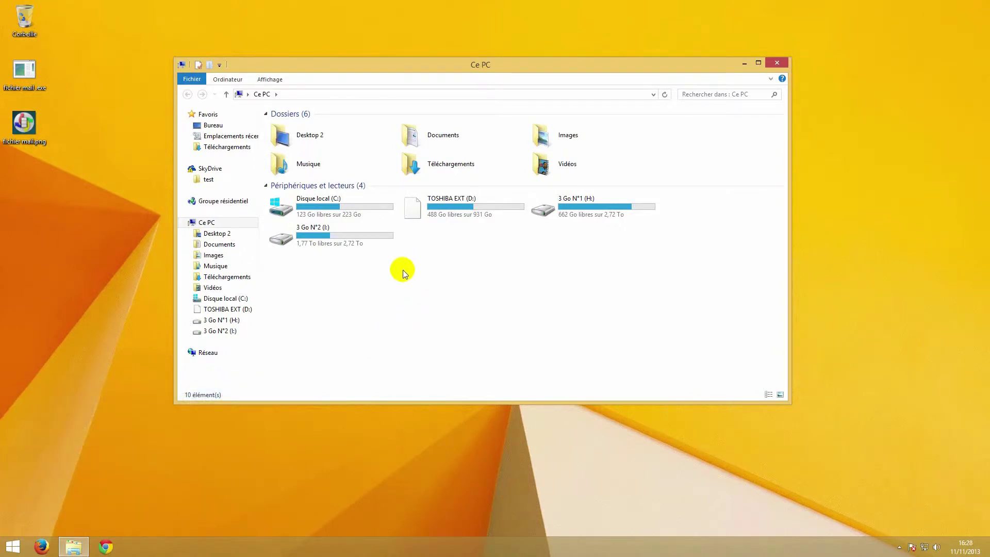
left_click(776, 62)
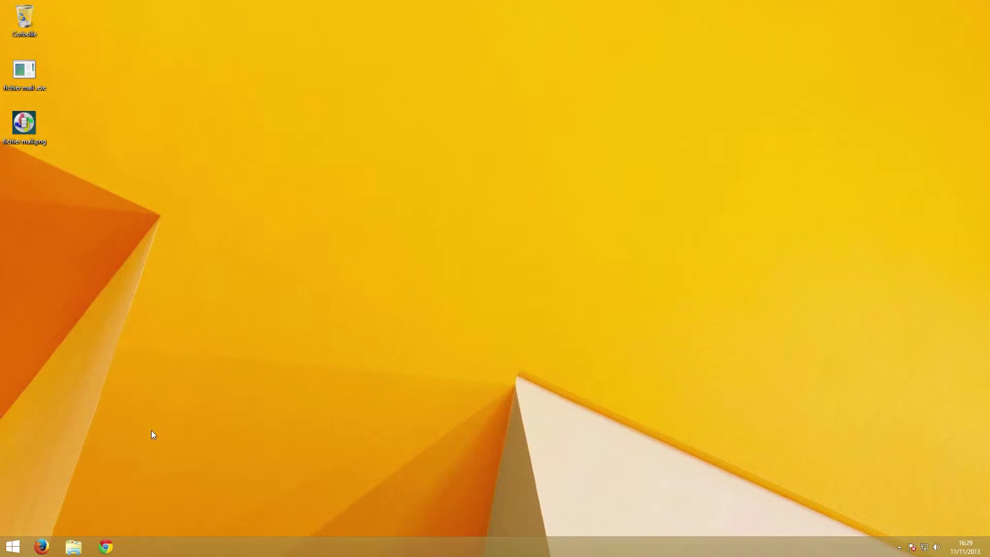
Switch to Firefox, go to the Gmail inbox and open the message "coucou une photo pour toi"
left_click(43, 545)
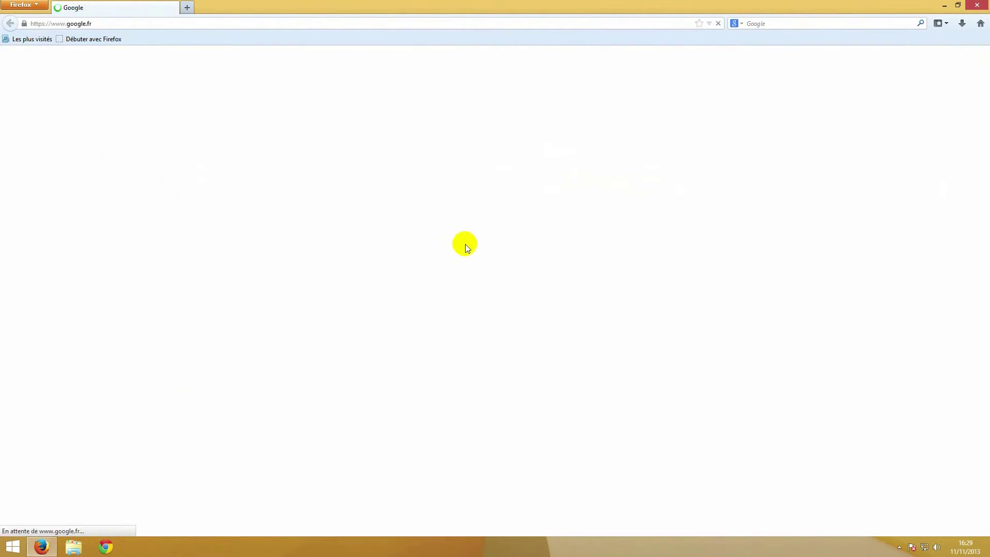
left_click(843, 61)
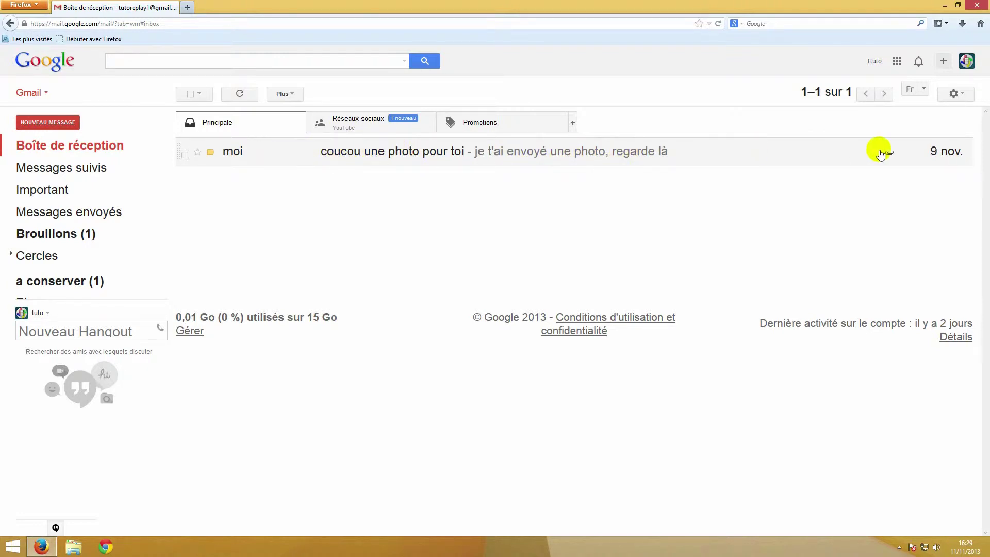
left_click(366, 153)
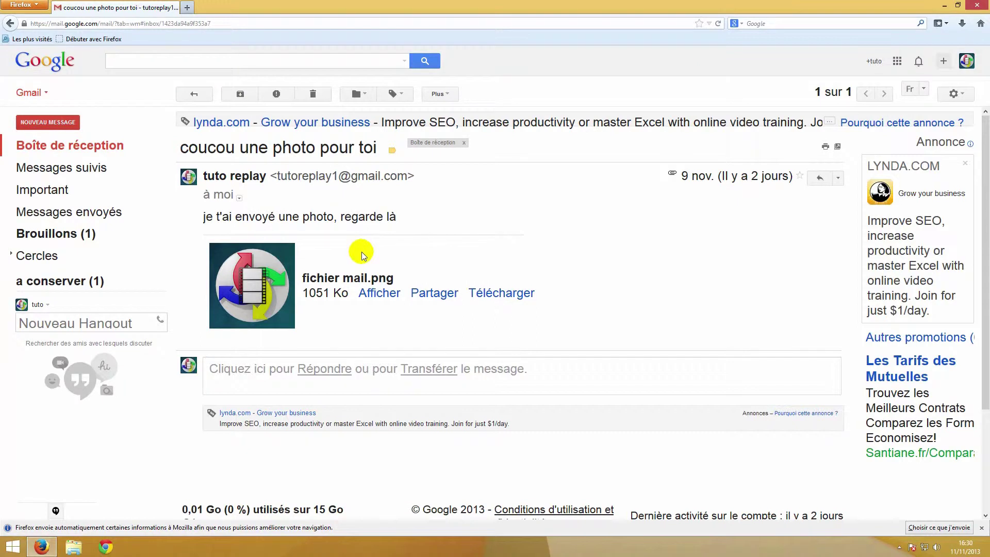
left_click(497, 296)
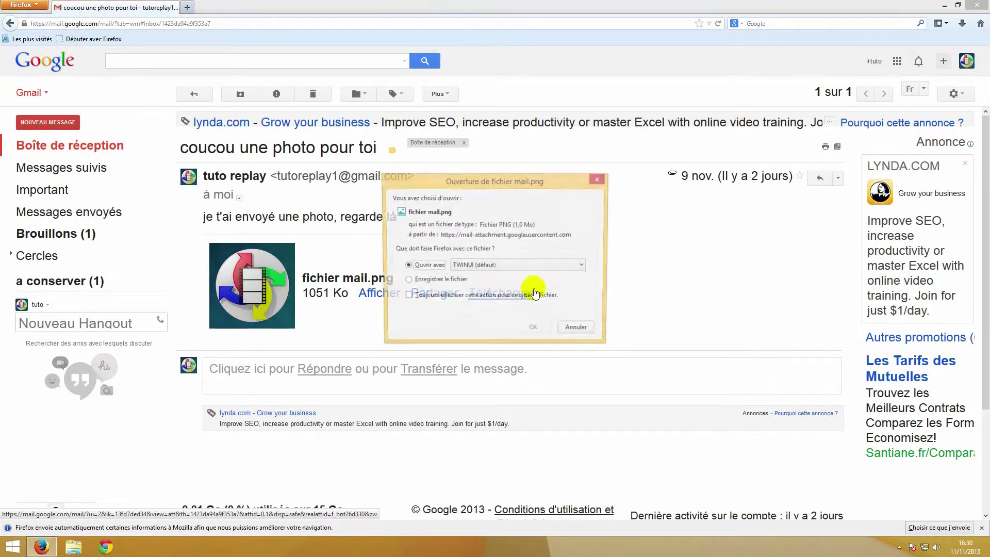
left_click(417, 281)
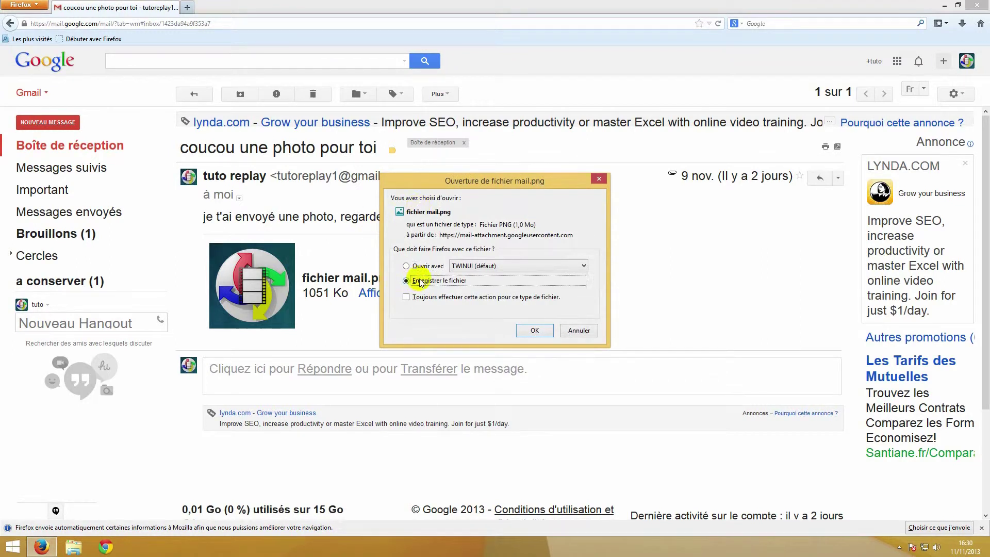
left_click(579, 329)
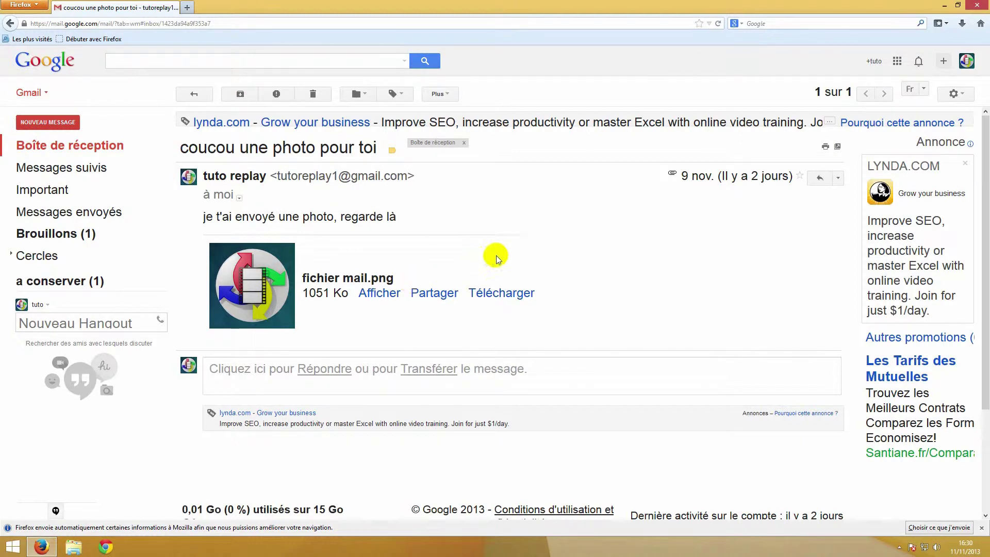
Return to the desktop, view the image fichier mail.png and close the image viewer
left_click(945, 5)
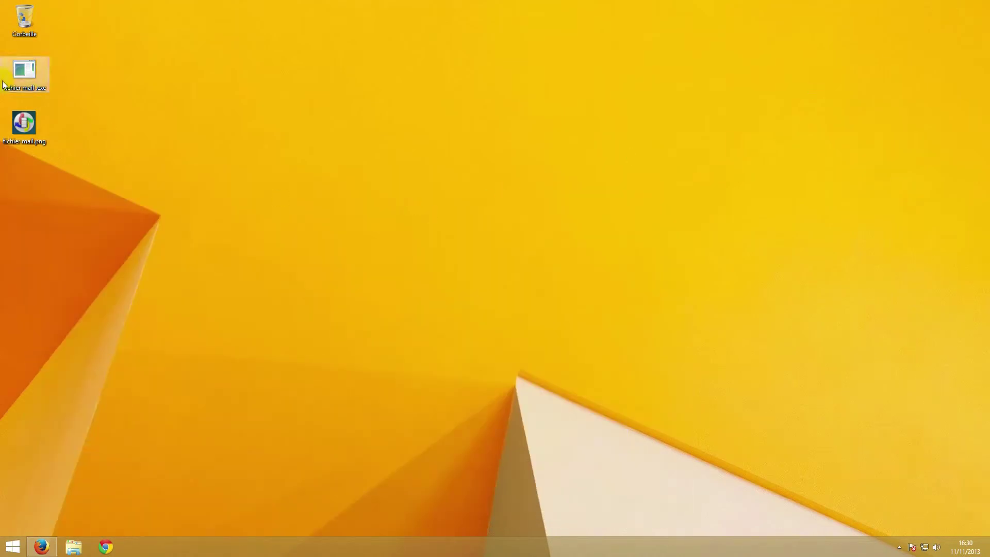
left_click(50, 123)
double_click(28, 124)
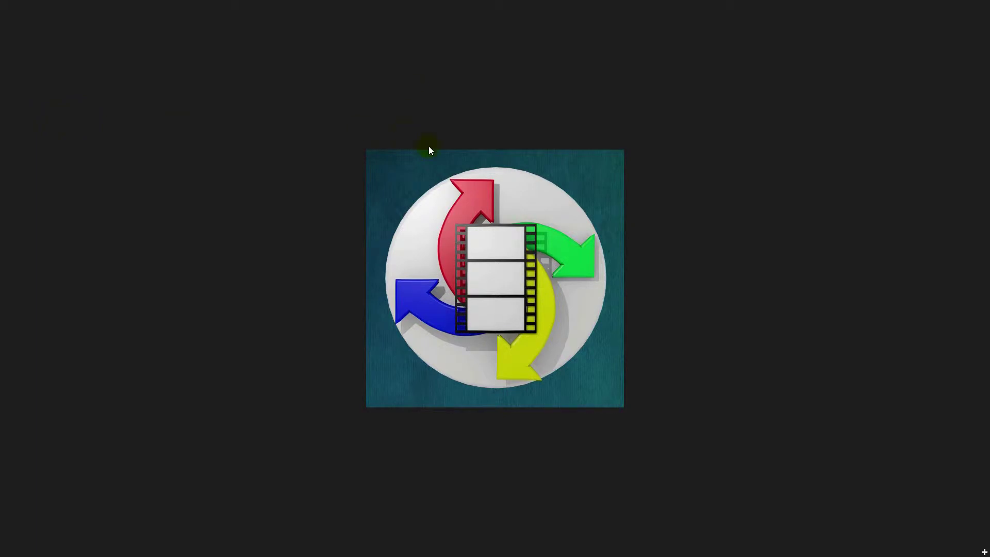
left_click_drag(376, 5, 359, 527)
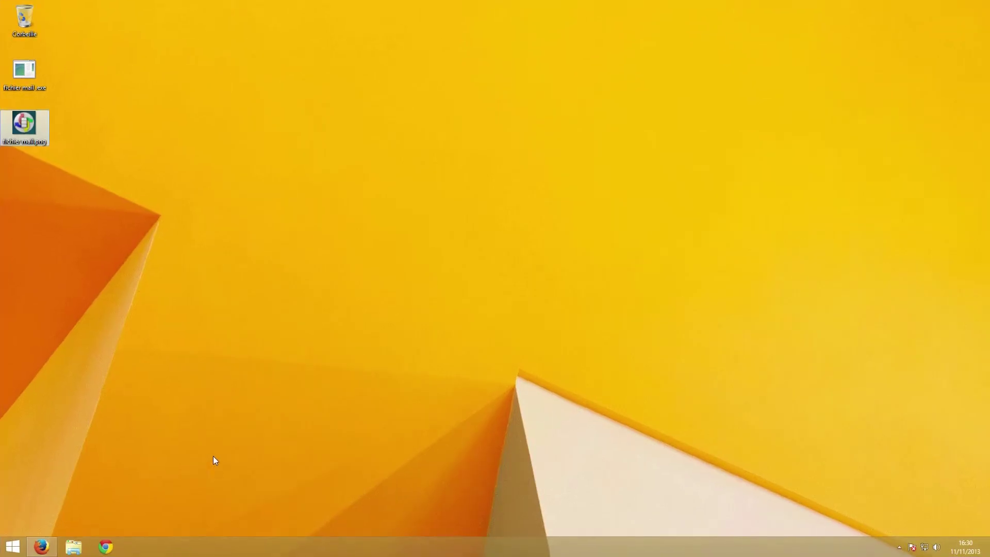
Switch to Google Chrome and open the bookmarked VirusTotal site
left_click(39, 80)
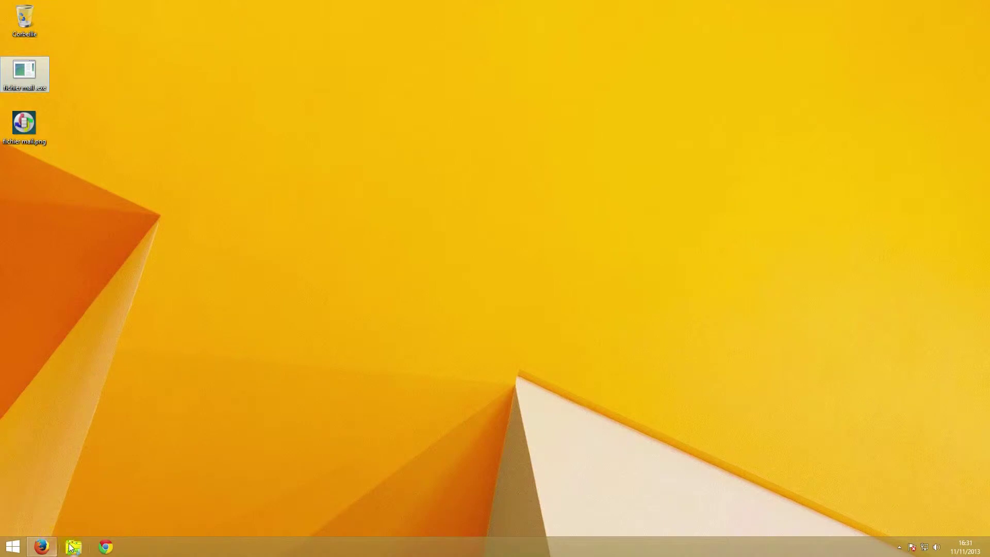
left_click(106, 547)
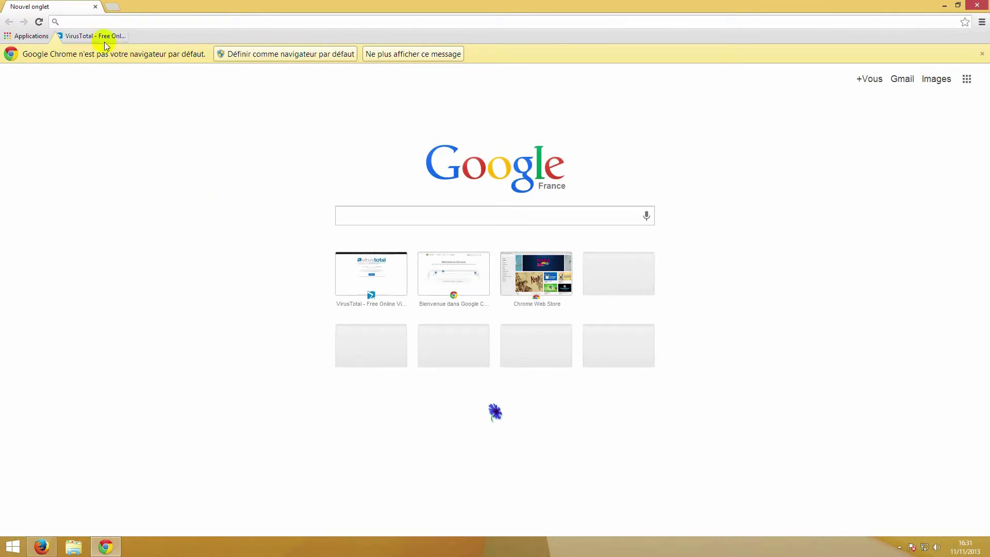
left_click(78, 36)
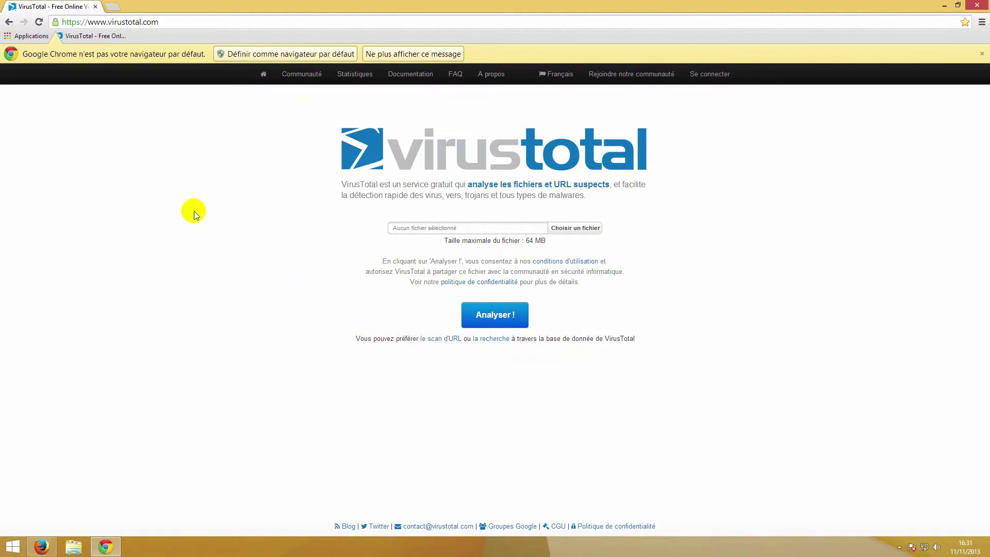
double_click(332, 4)
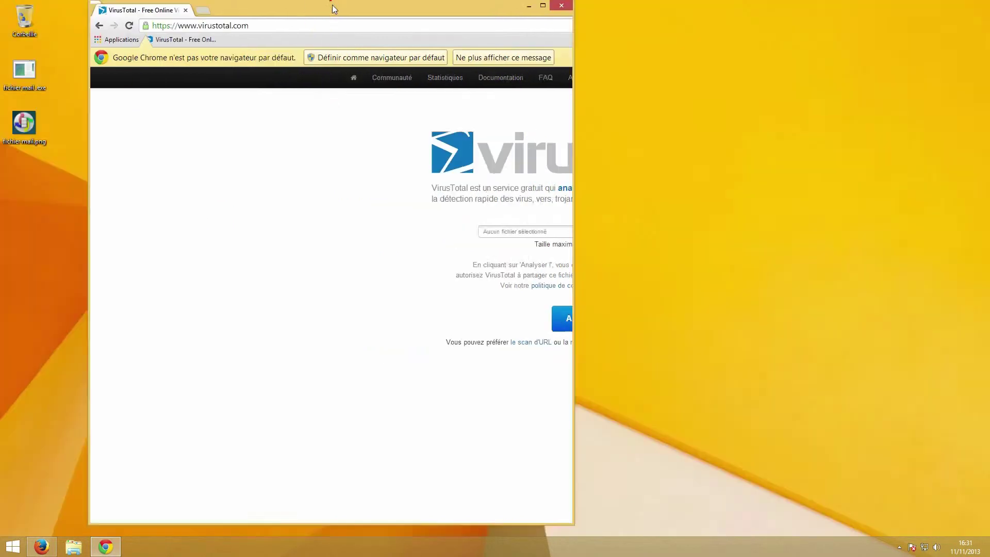
left_click_drag(23, 75, 304, 55)
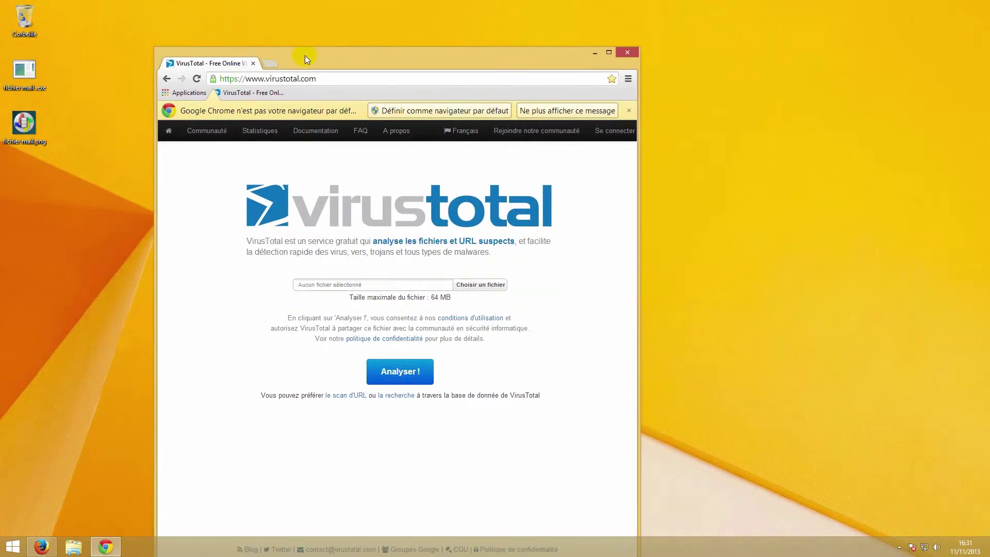
double_click(305, 55)
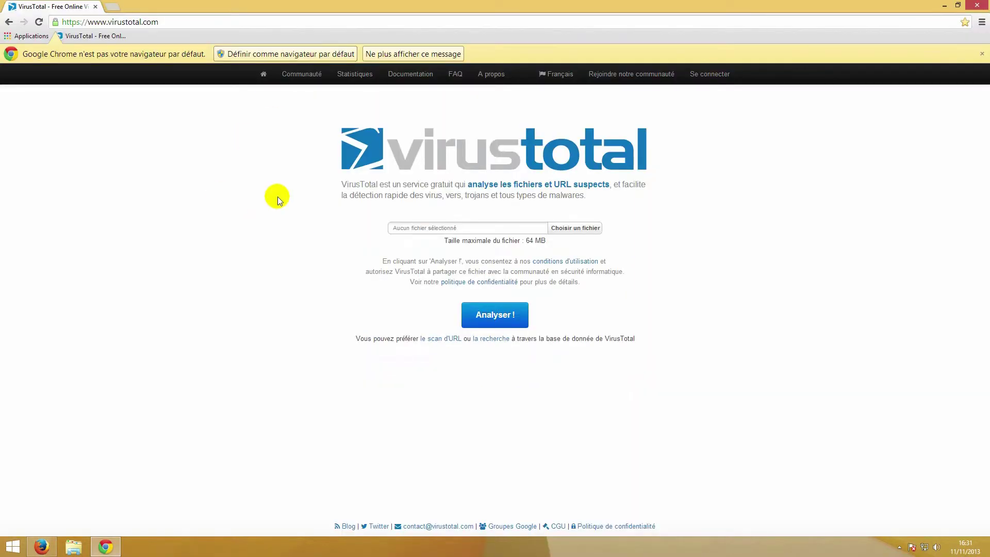
Submit the desktop file "fichier mail .exe" to VirusTotal and request a fresh analysis of it
left_click(454, 227)
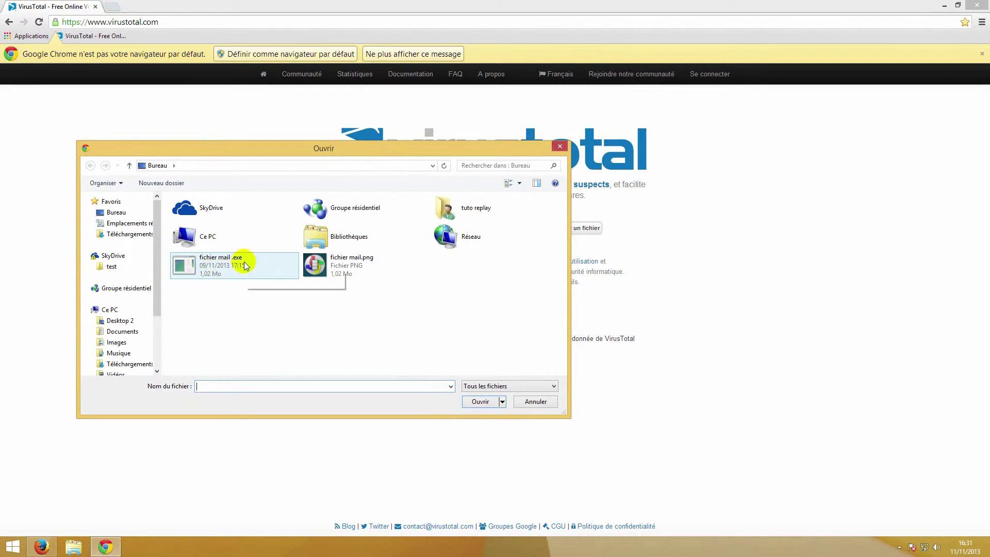
left_click(216, 264)
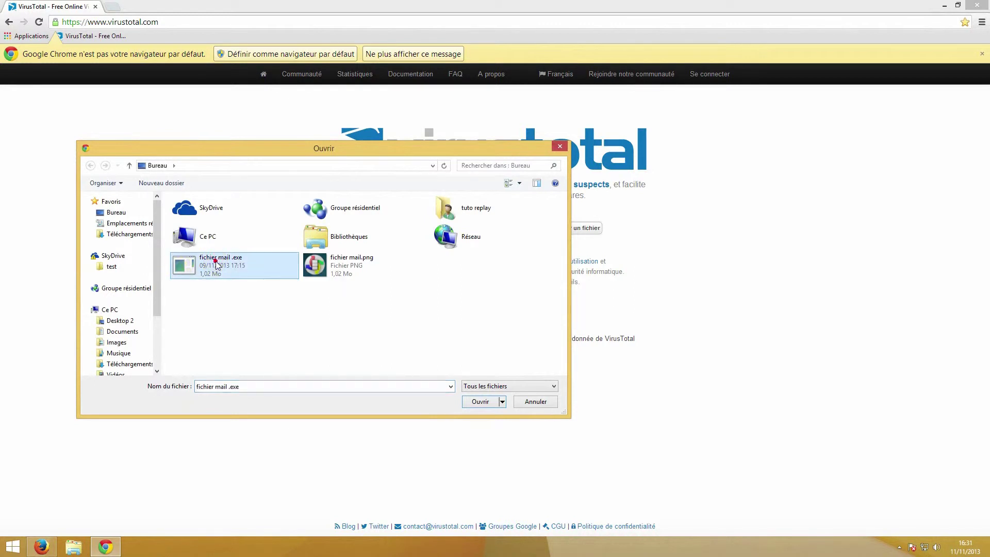
left_click(481, 403)
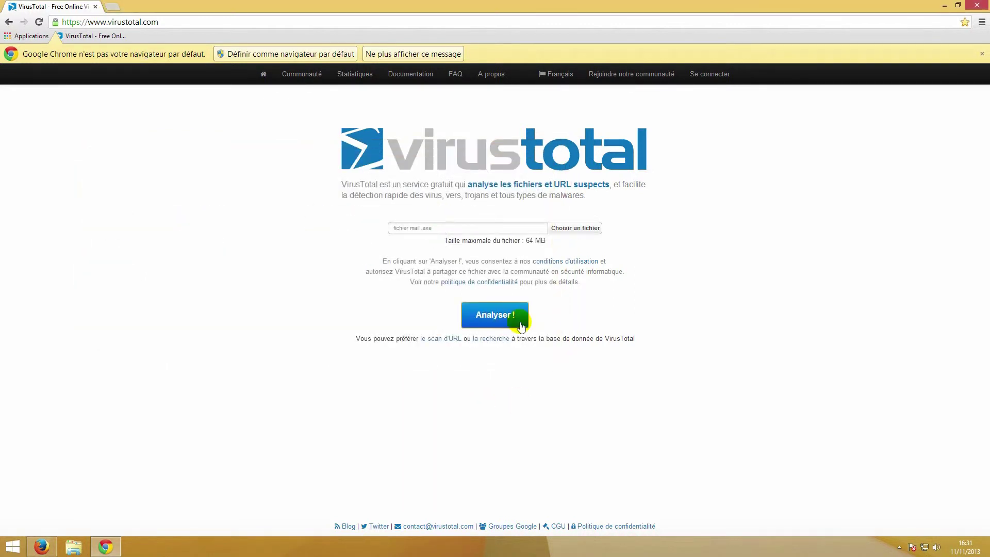
left_click(496, 320)
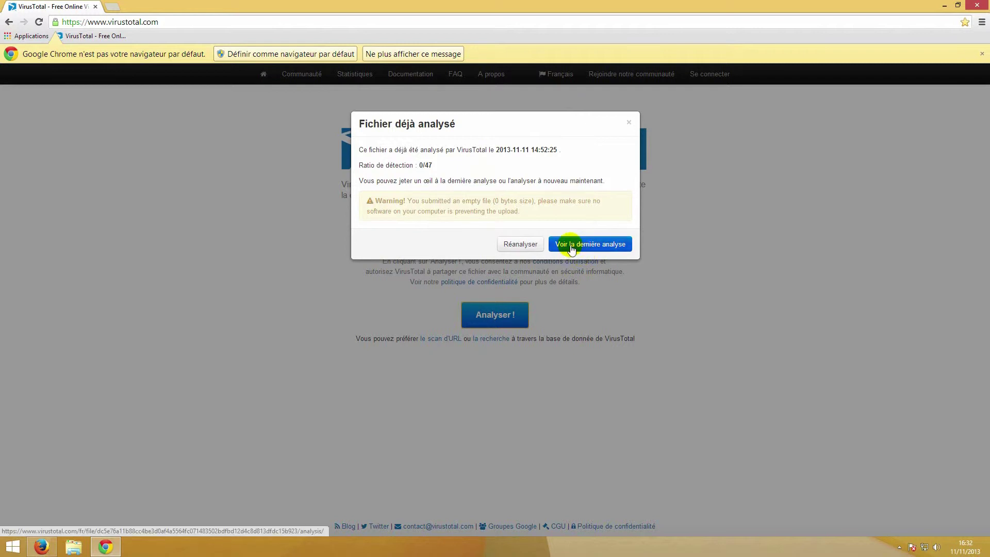
left_click_drag(572, 248, 482, 252)
left_click(519, 247)
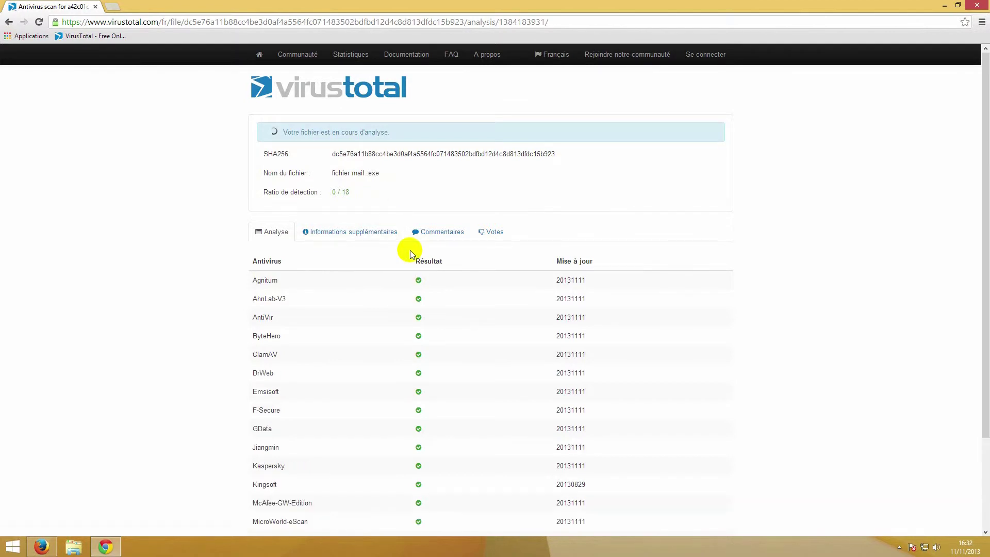
Examine the detection ratio and the community's malicious and harmless vote counts in the VirusTotal report
scroll(412, 268, "down", 2)
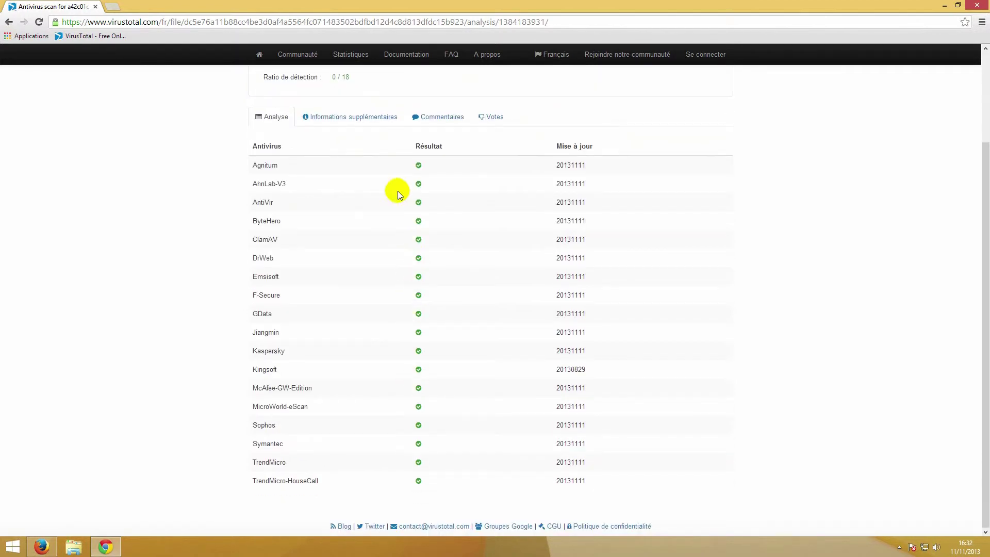
scroll(396, 191, "up", 2)
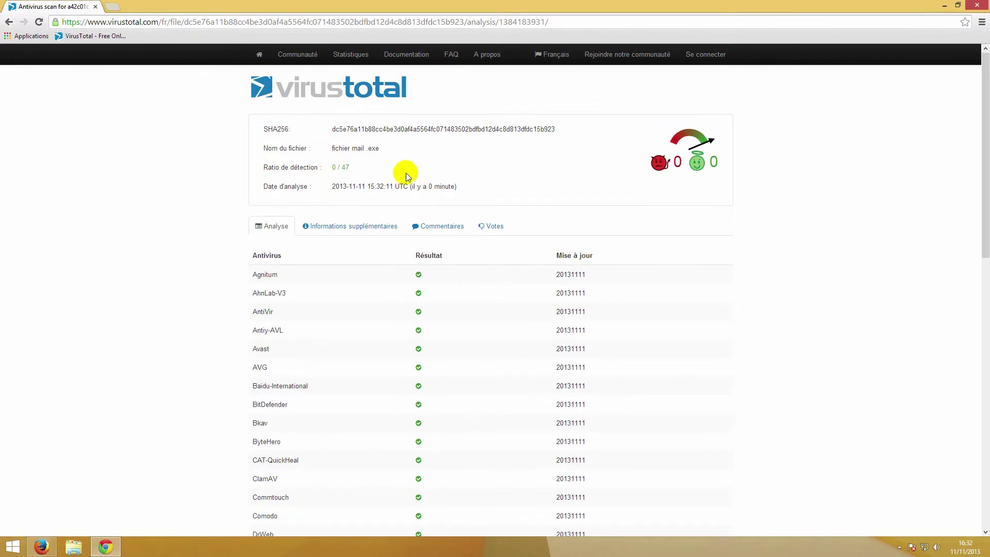
double_click(333, 166)
left_click(669, 181)
mouse_move(639, 152)
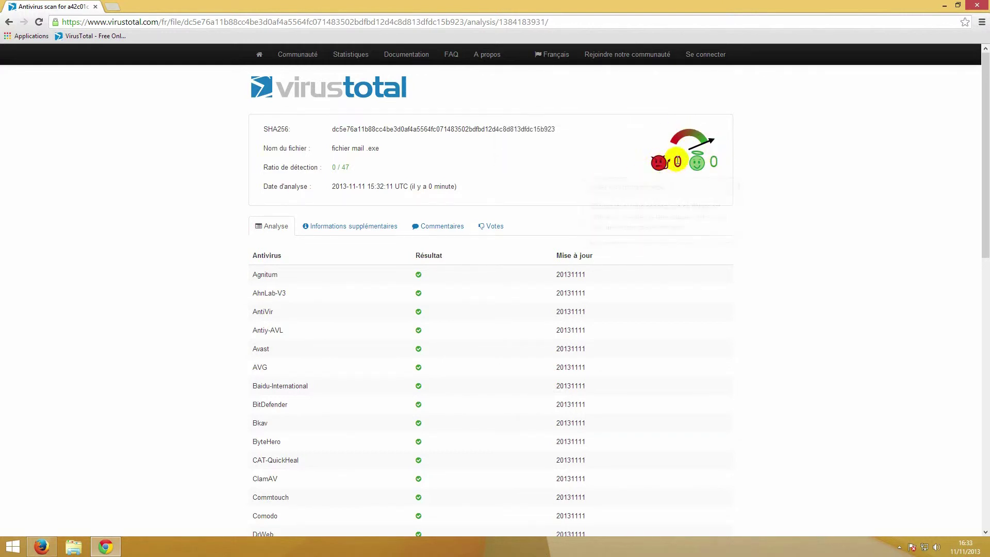
double_click(677, 162)
left_click(673, 184)
left_click(682, 159)
left_click(714, 162)
Review each antivirus engine's result for the file throughout the VirusTotal analysis list
scroll(573, 169, "down", 4)
scroll(469, 142, "up", 2)
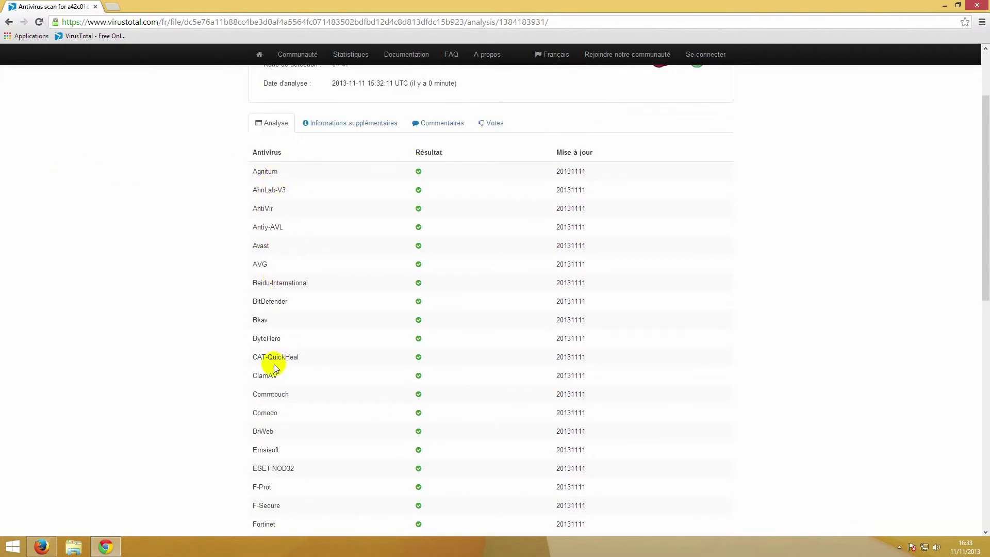
scroll(457, 149, "down", 10)
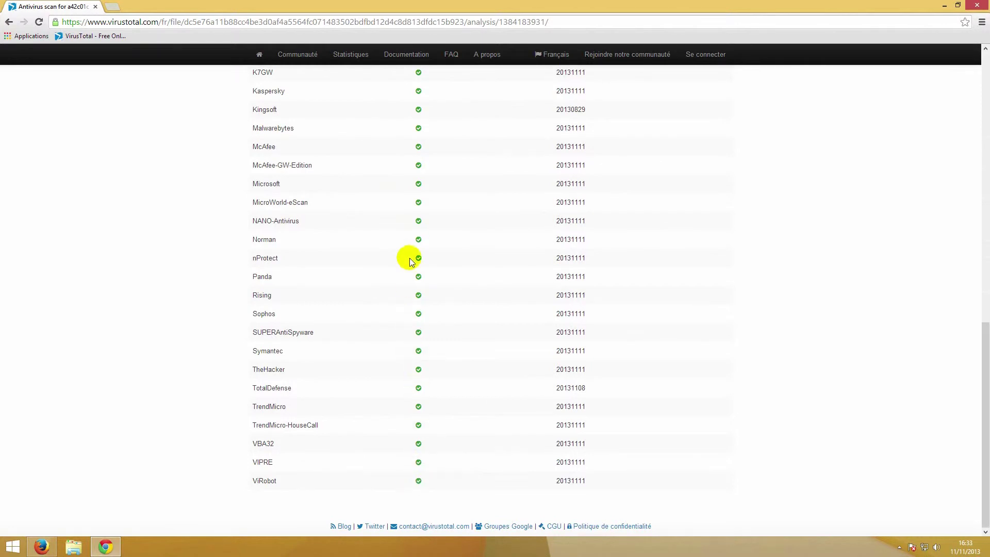
scroll(408, 253, "up", 5)
scroll(411, 248, "up", 8)
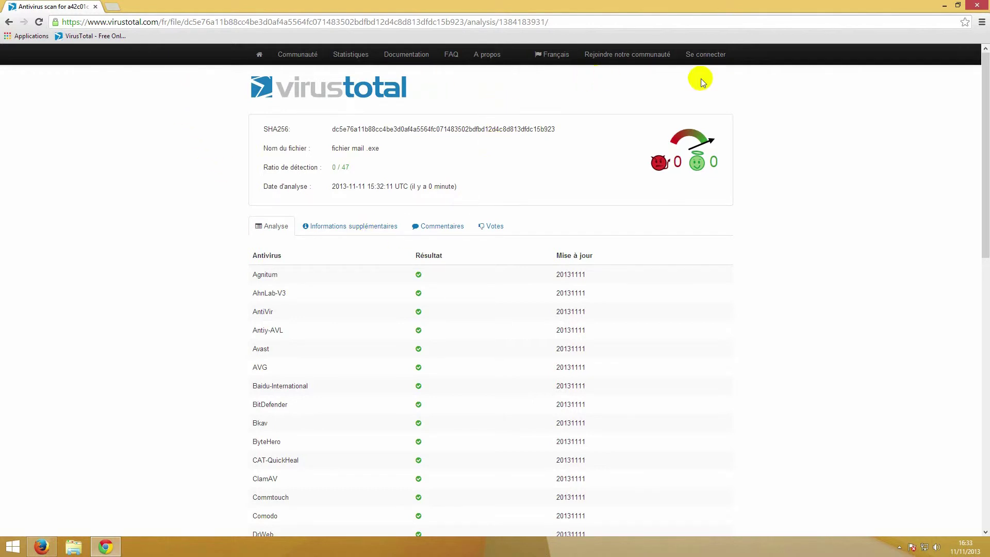
scroll(178, 177, "down", 2)
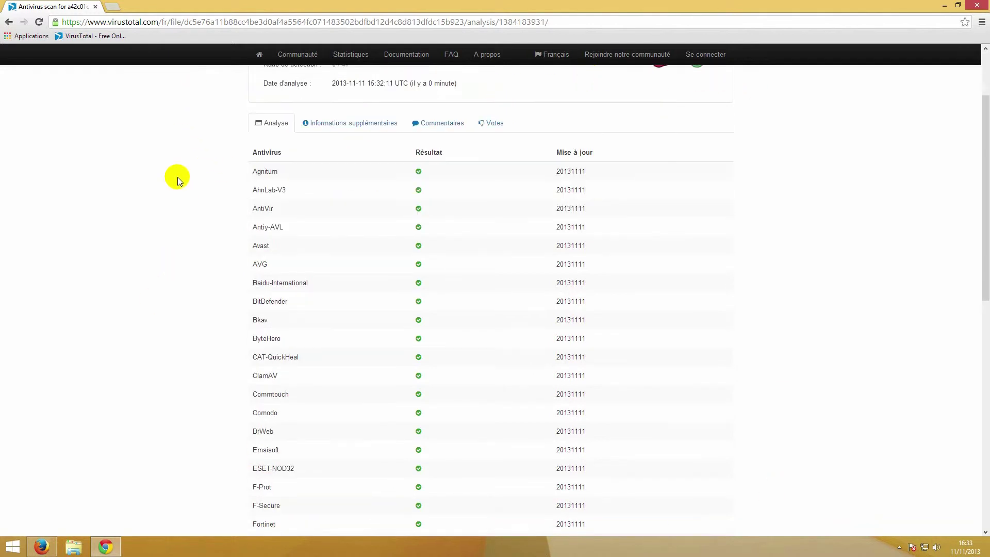
scroll(177, 177, "up", 2)
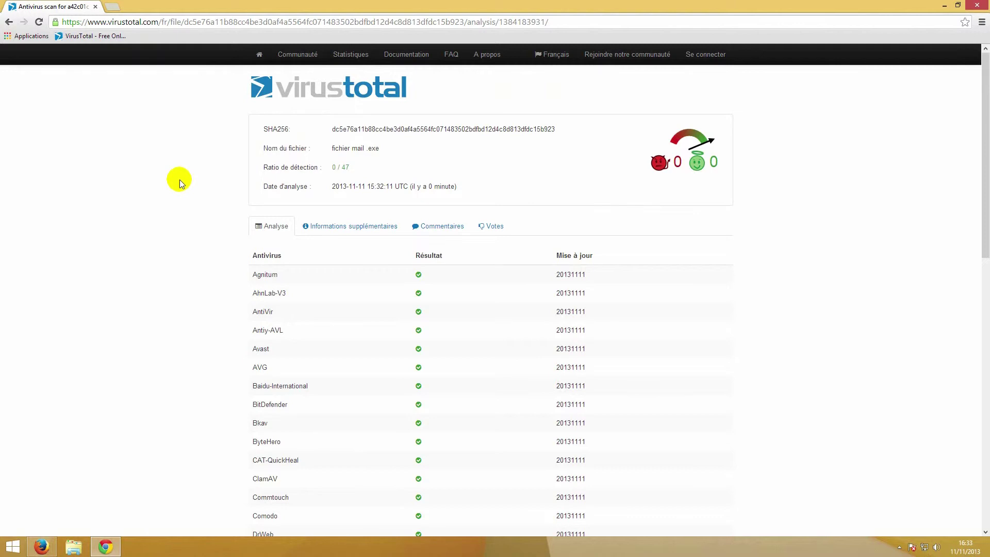
scroll(179, 179, "down", 3)
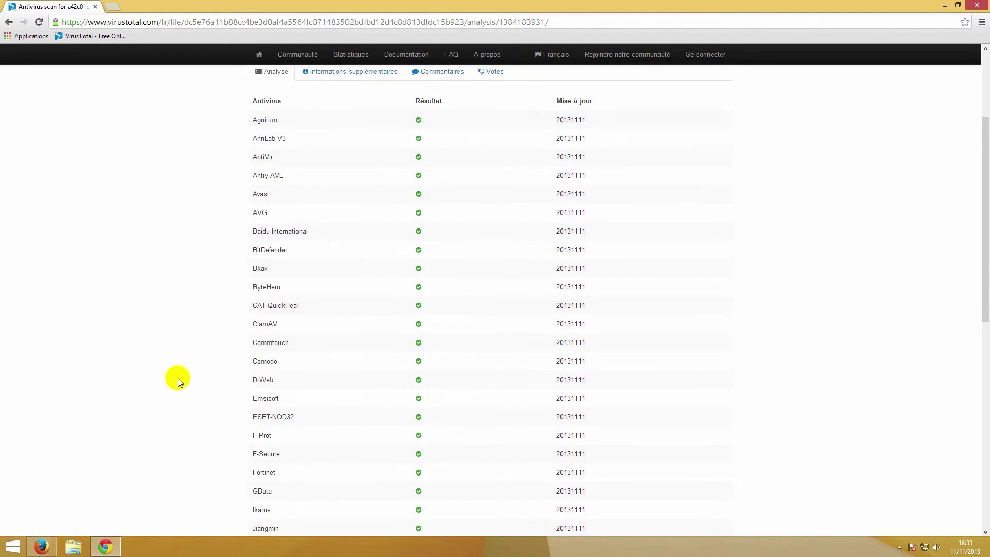
scroll(147, 253, "up", 3)
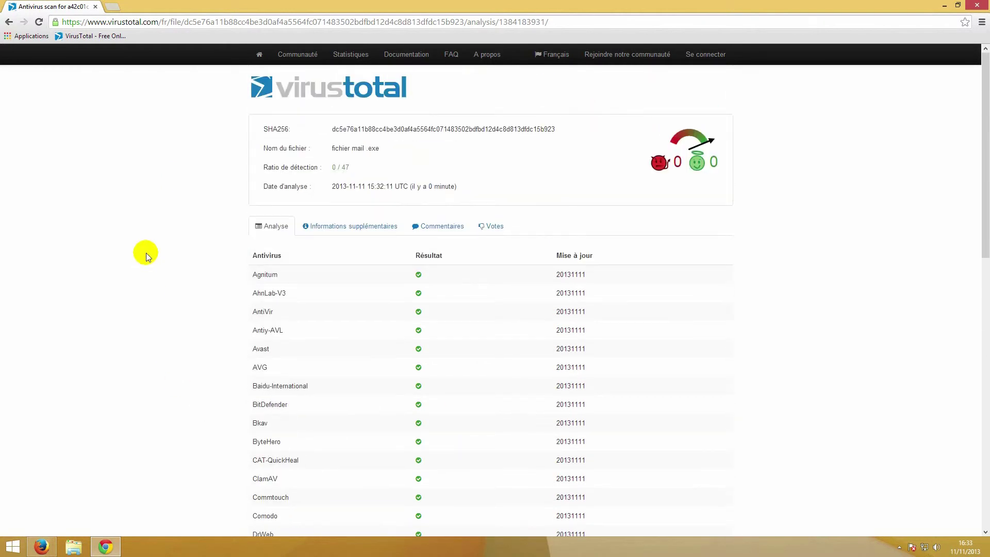
Look through the remaining antivirus results of the file report and return to its summary
scroll(146, 253, "down", 2)
scroll(147, 252, "down", 3)
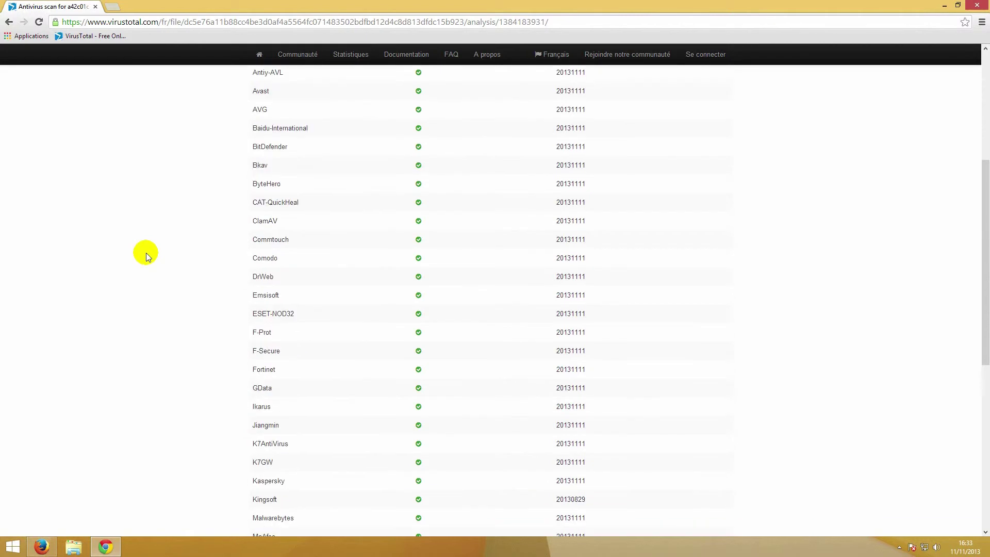
scroll(147, 252, "down", 6)
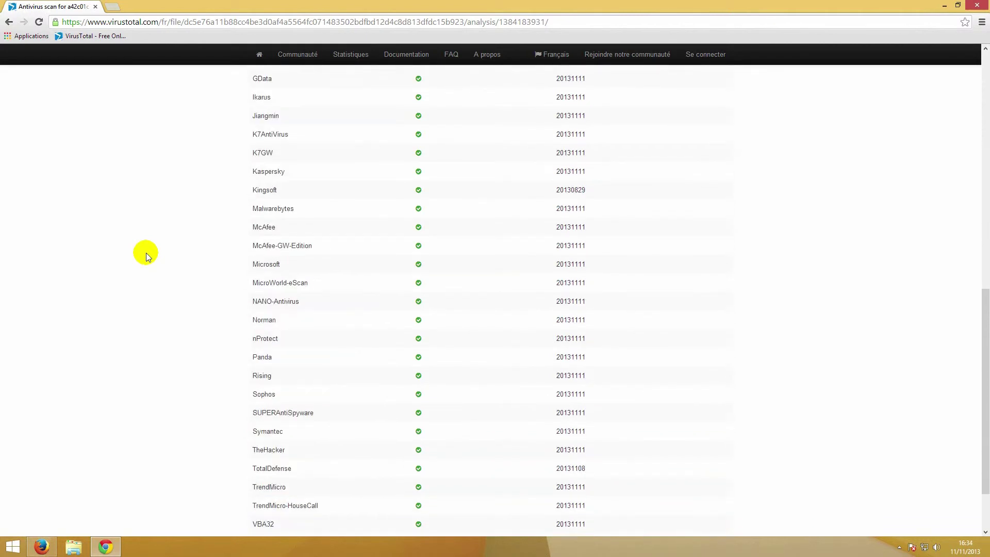
scroll(146, 253, "up", 9)
scroll(146, 253, "up", 2)
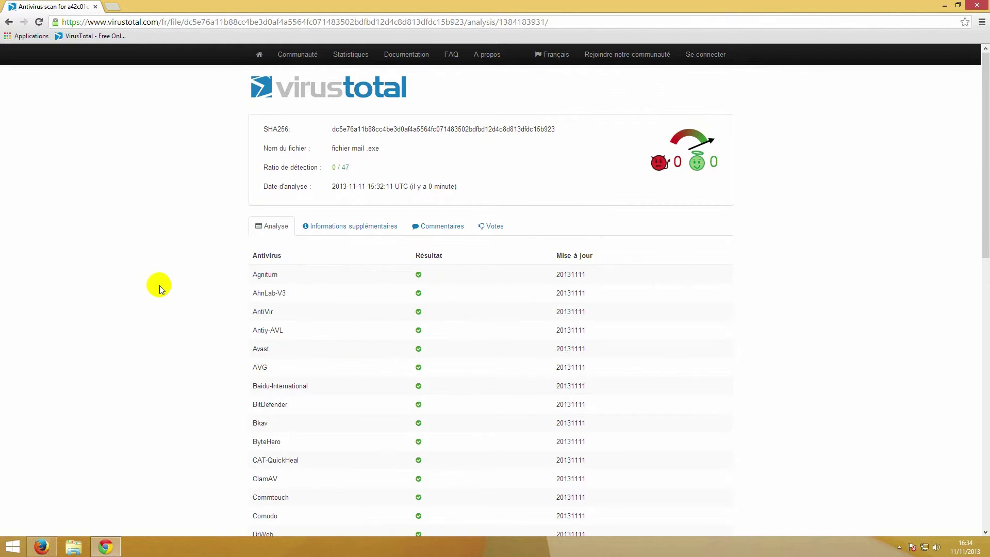
Close the file report along with its browser window and reopen Google Chrome
left_click(97, 6)
left_click(178, 169)
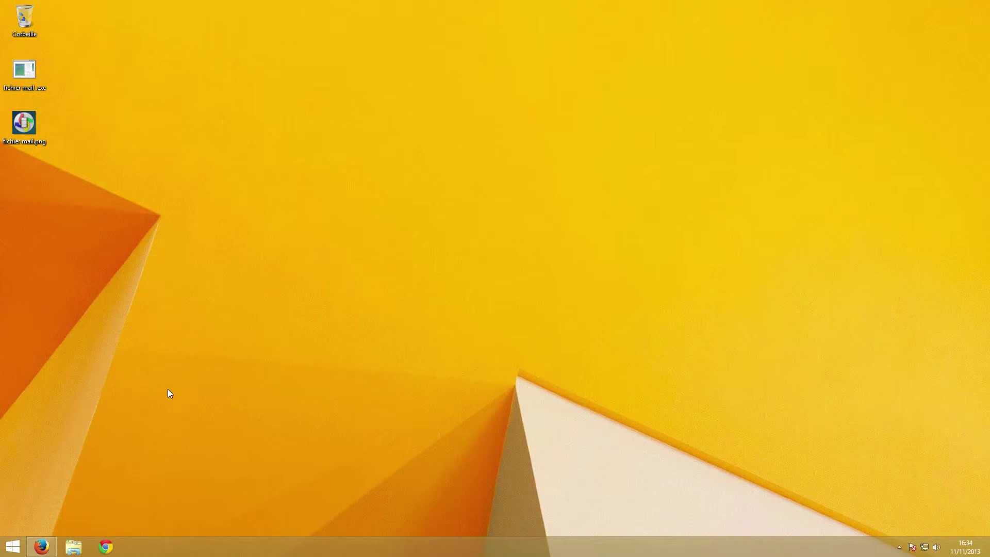
left_click(103, 541)
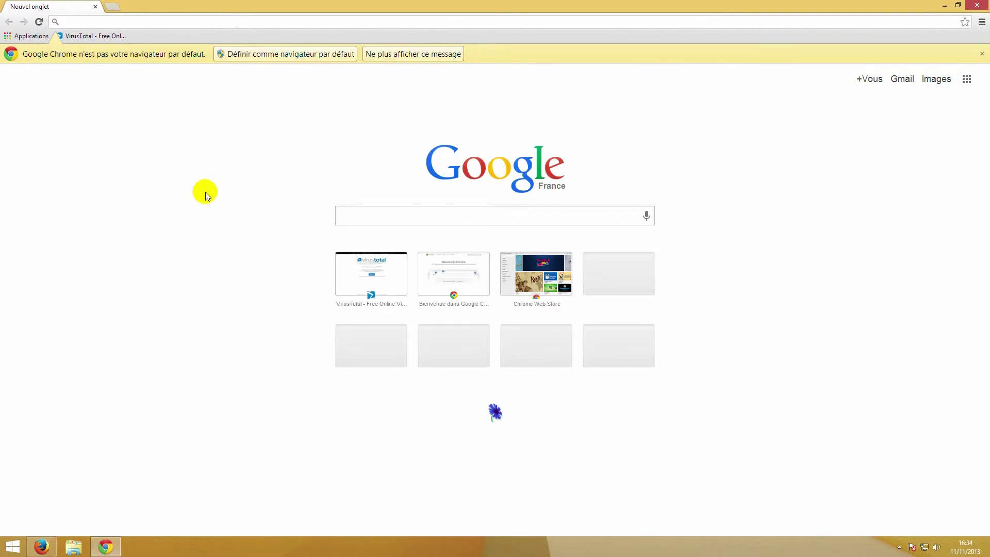
left_click(170, 23)
left_click(367, 215)
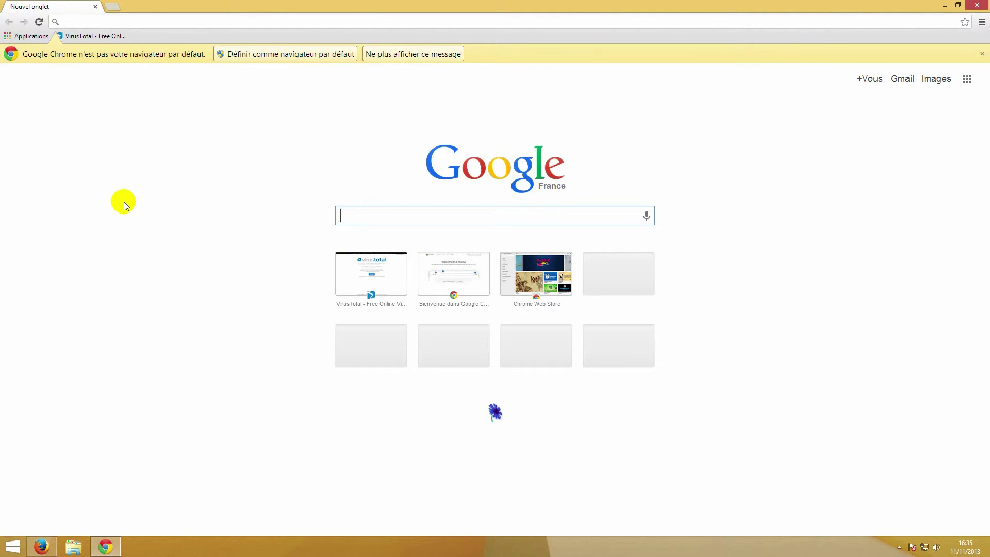
type("viru")
key("Return")
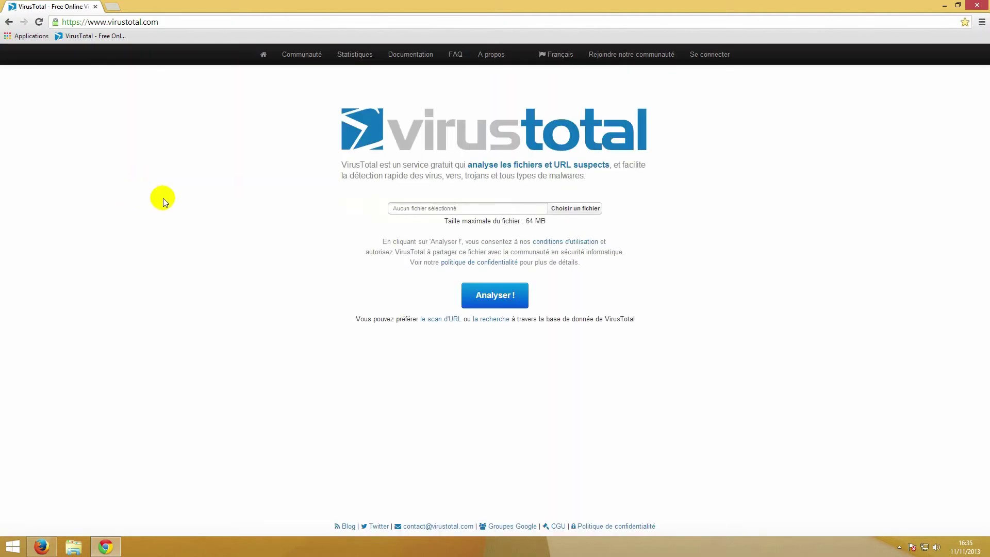
left_click(8, 21)
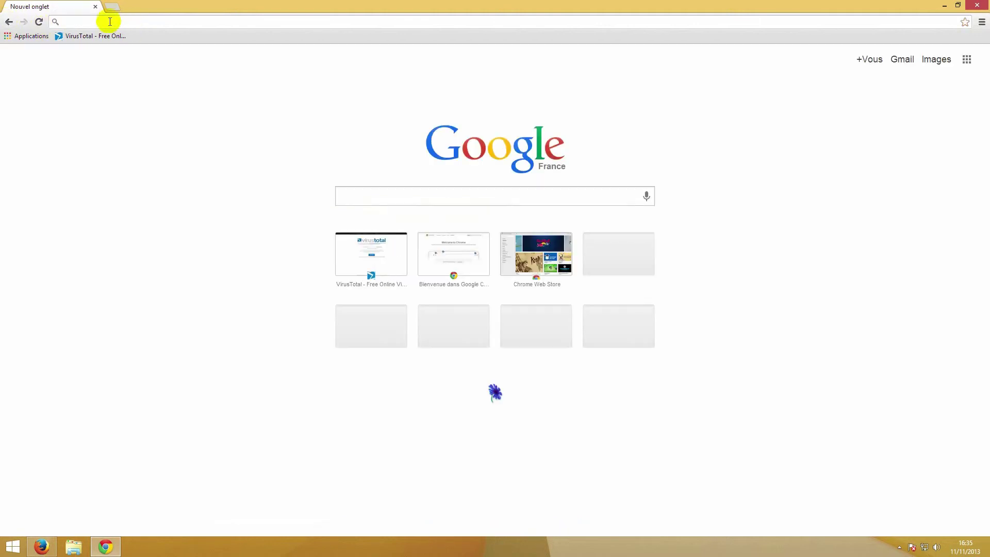
type("googl")
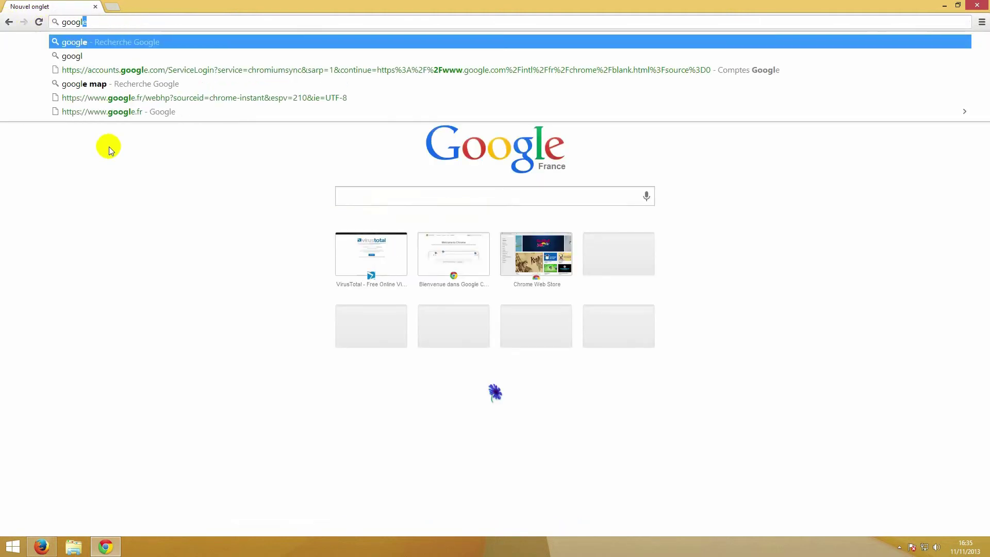
type("e")
key("Return")
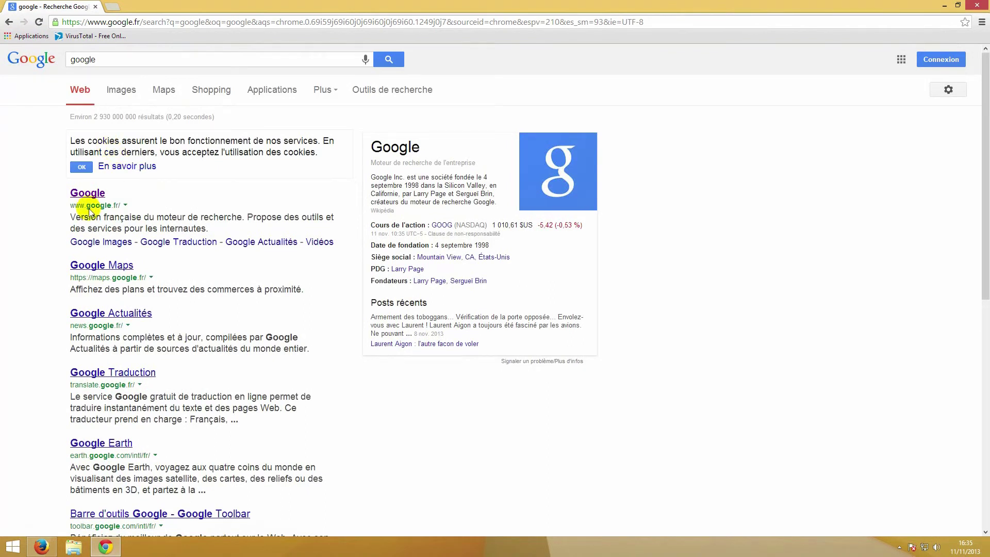
scroll(41, 168, "down", 1)
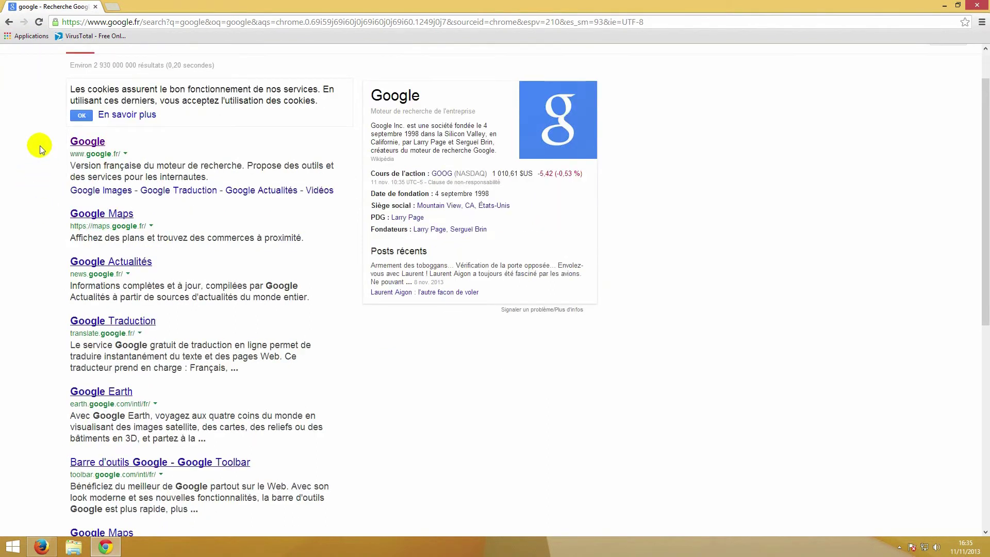
left_click(73, 141)
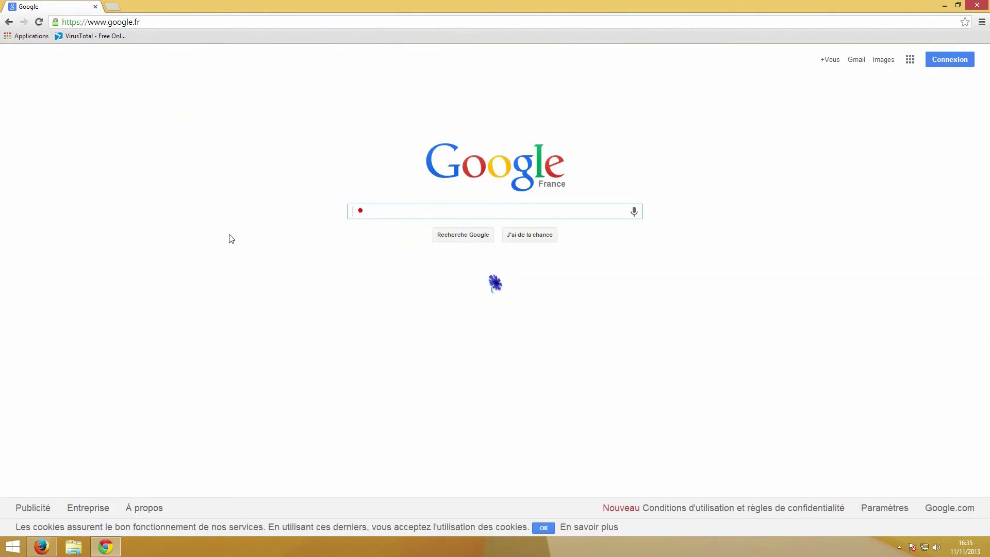
Search Google for "virus" and copy the link address of the Viruslist.com result
type("virus")
key("Return")
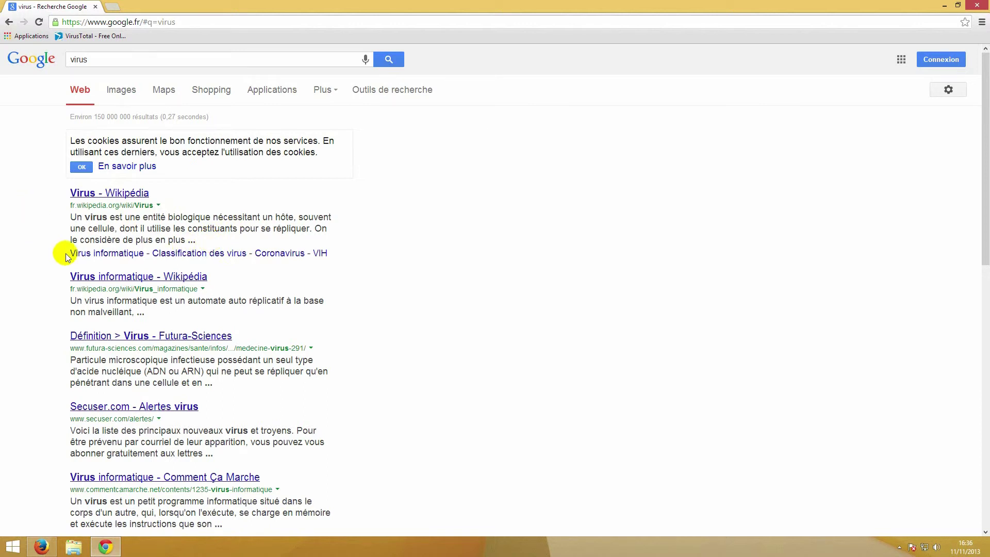
scroll(59, 312, "down", 1)
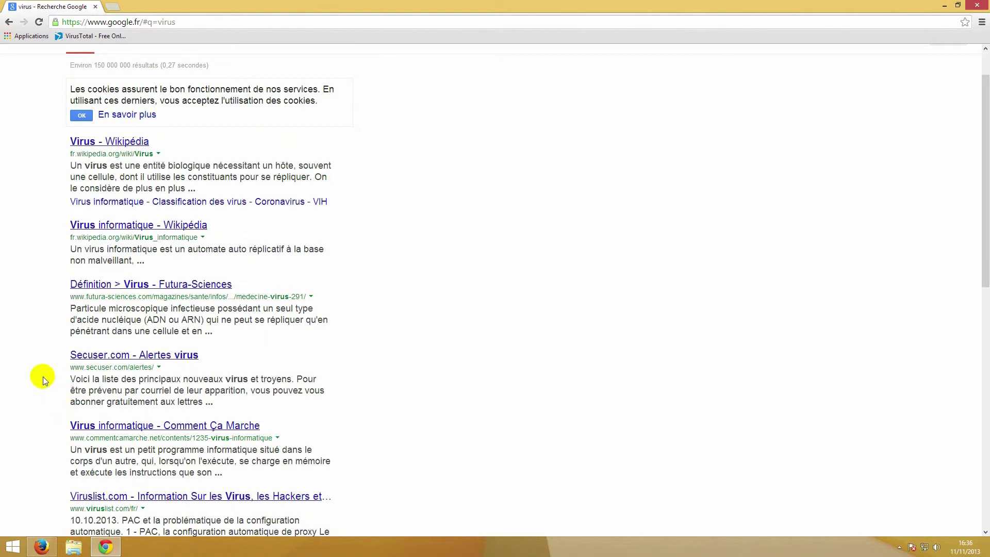
scroll(57, 386, "down", 1)
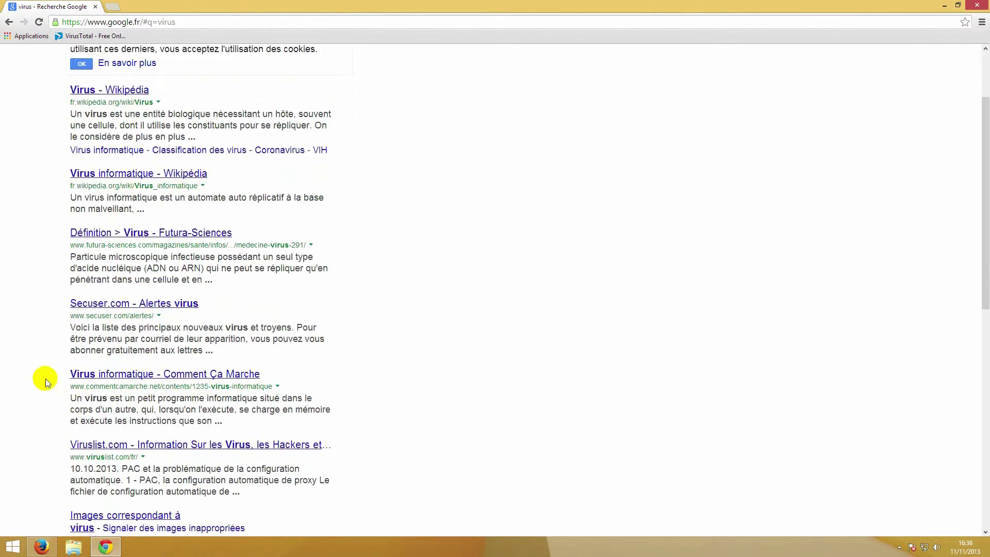
scroll(10, 409, "down", 1)
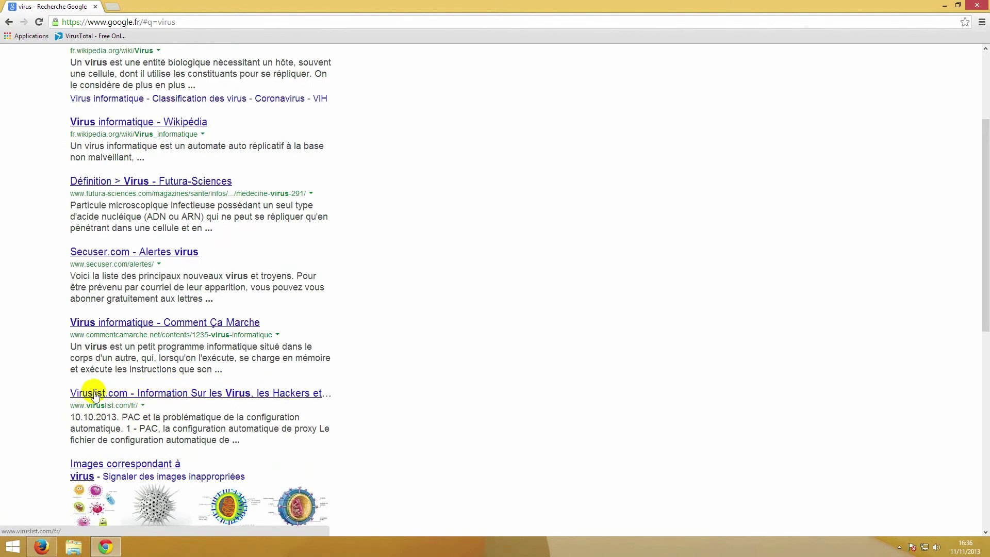
right_click(178, 396)
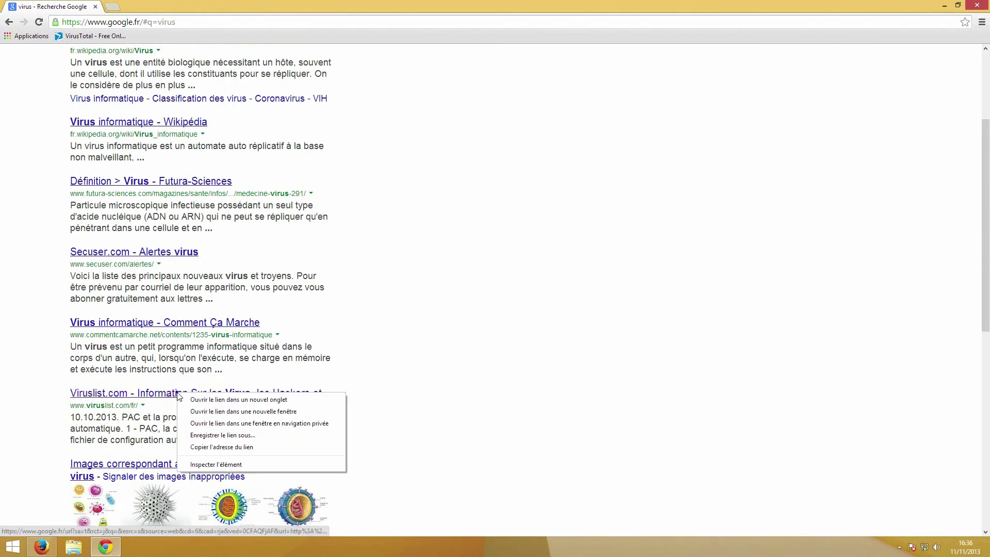
left_click(232, 448)
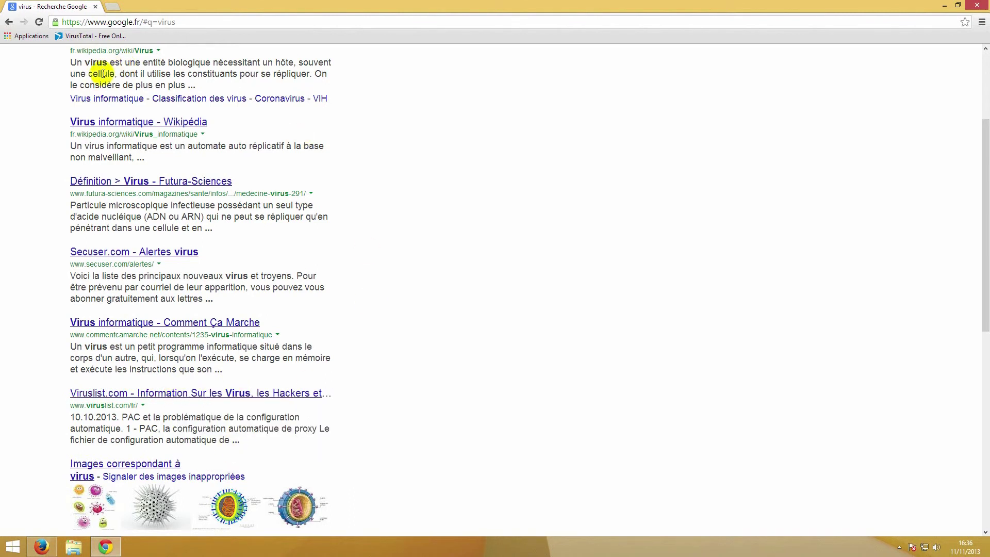
Open the bookmarked VirusTotal site in a new tab and switch it to URL scanning
left_click(115, 5)
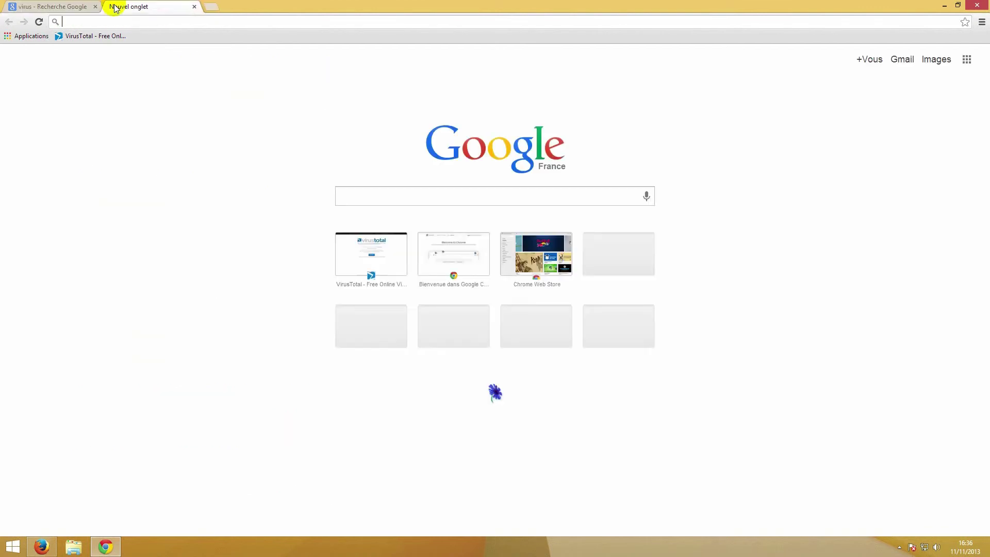
left_click(79, 37)
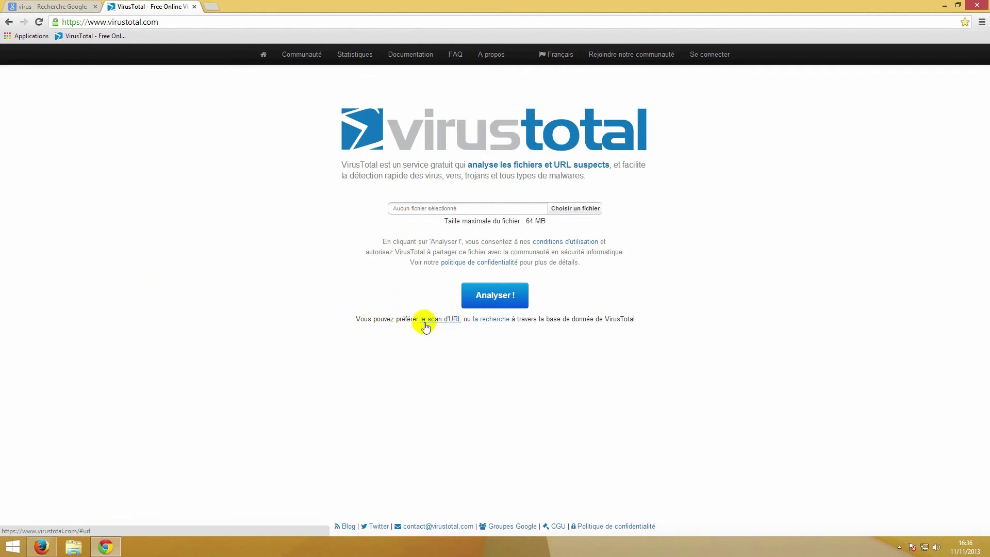
left_click(446, 320)
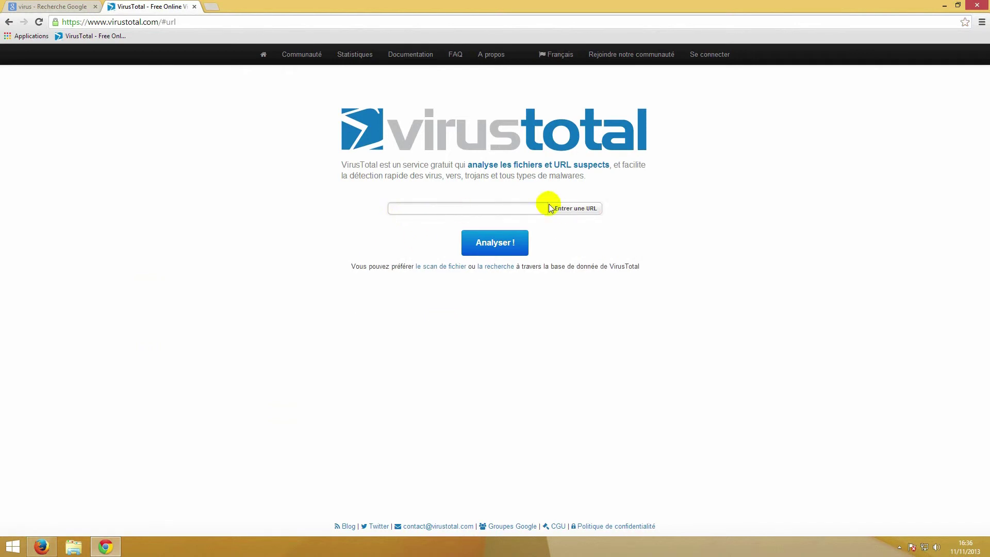
Paste the copied Viruslist.com link as the URL and submit it for analysis
left_click(416, 208)
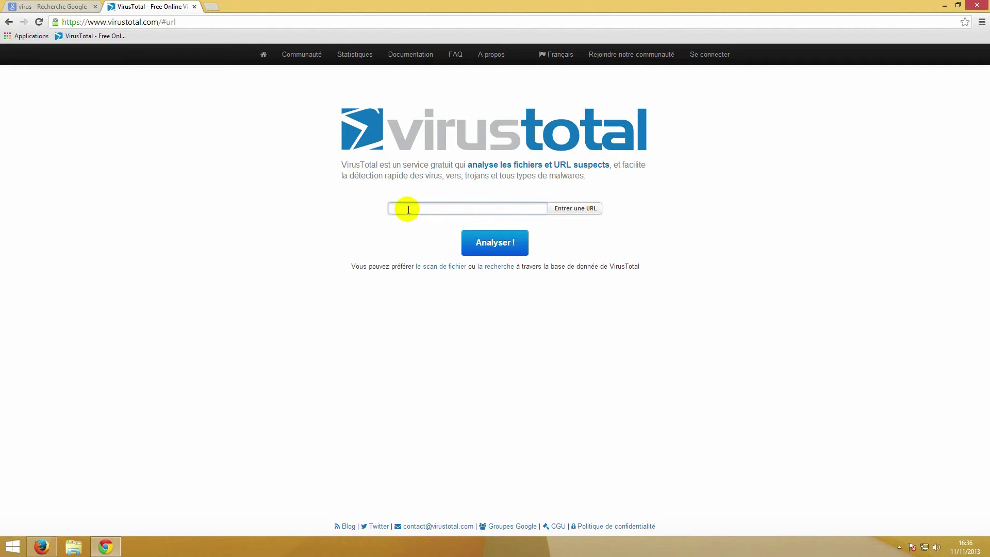
right_click(404, 208)
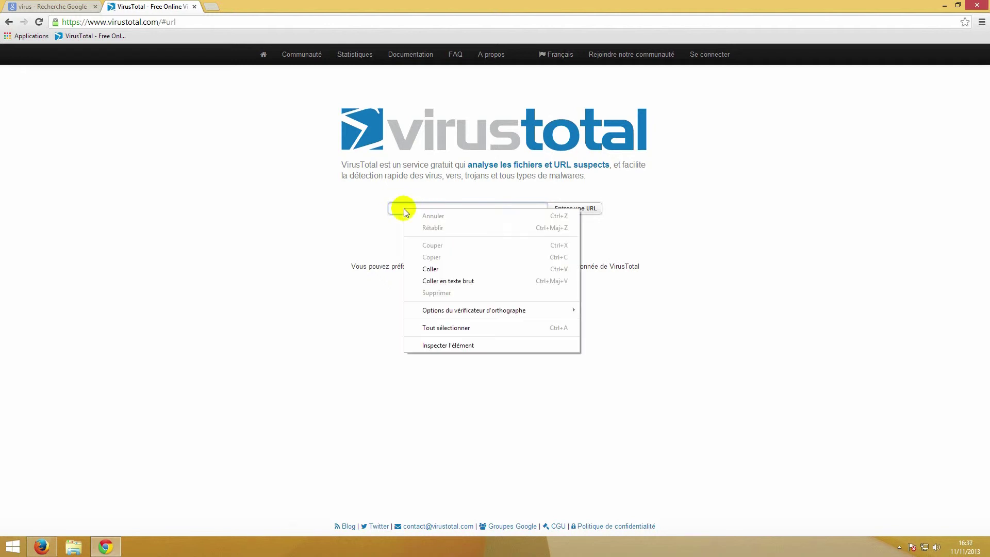
left_click(428, 269)
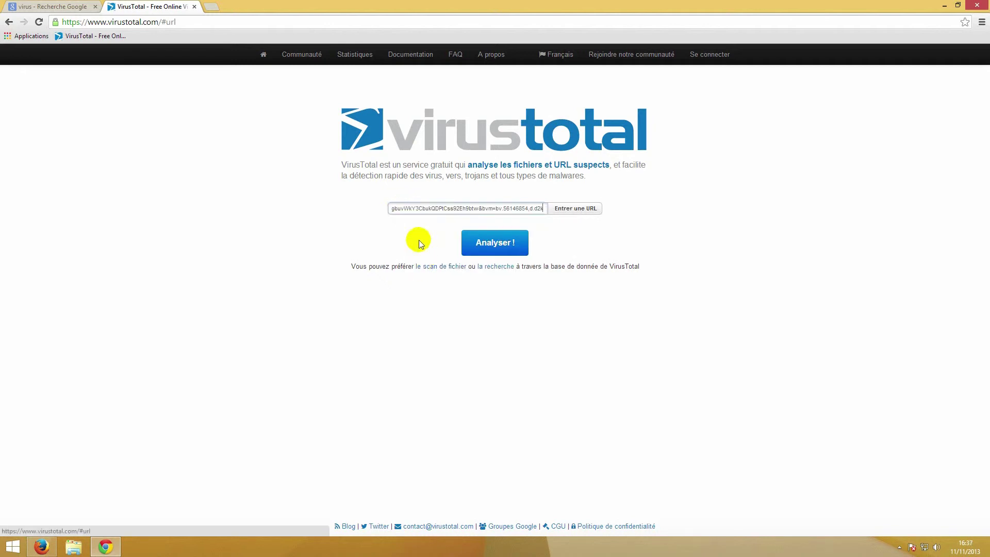
left_click_drag(396, 208, 492, 221)
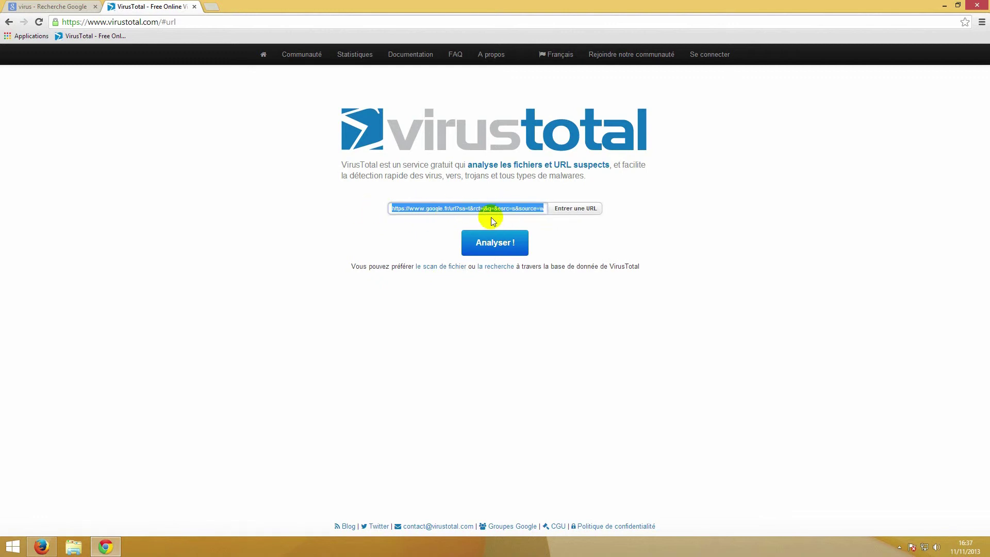
left_click(517, 242)
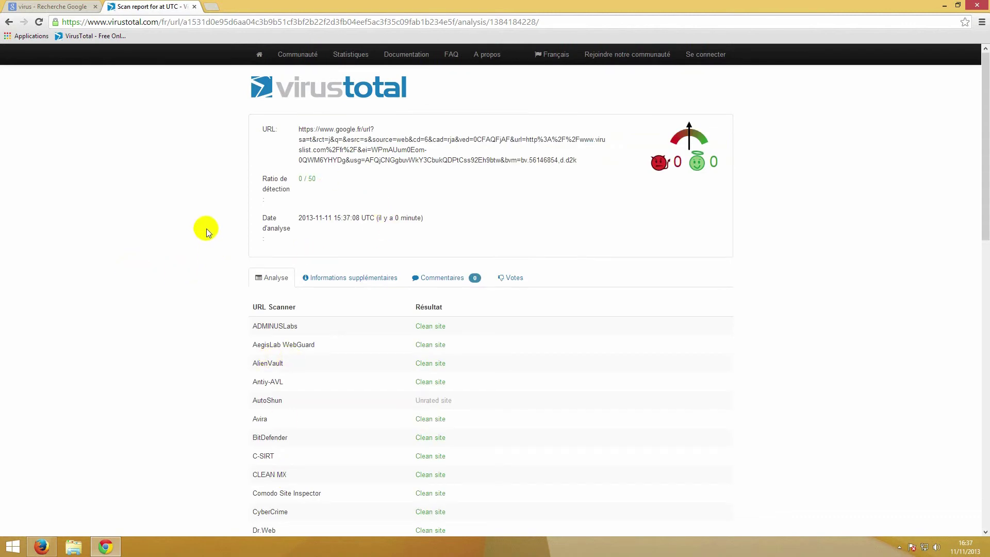
Review each URL scanner's verdict on the submitted link throughout the VirusTotal report
scroll(204, 191, "down", 4)
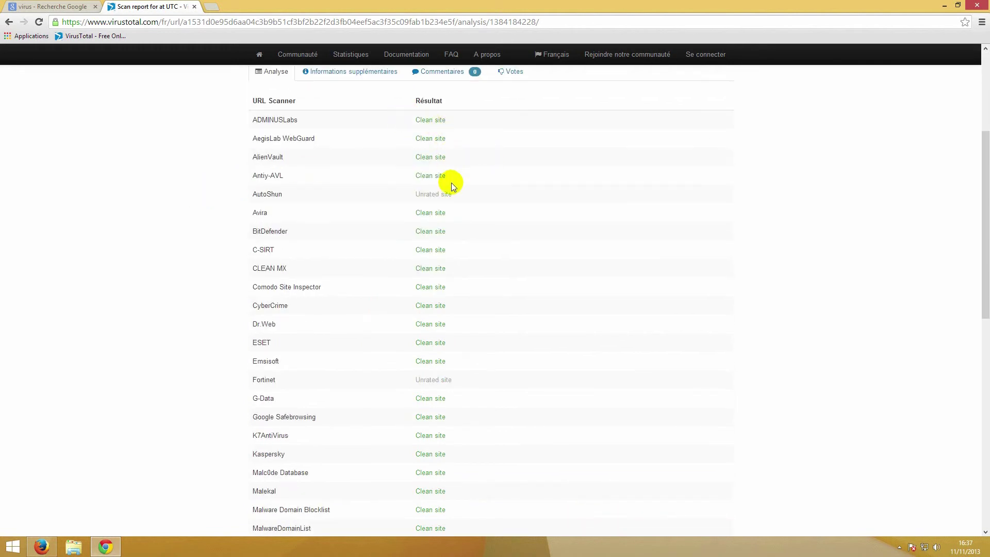
scroll(472, 190, "down", 10)
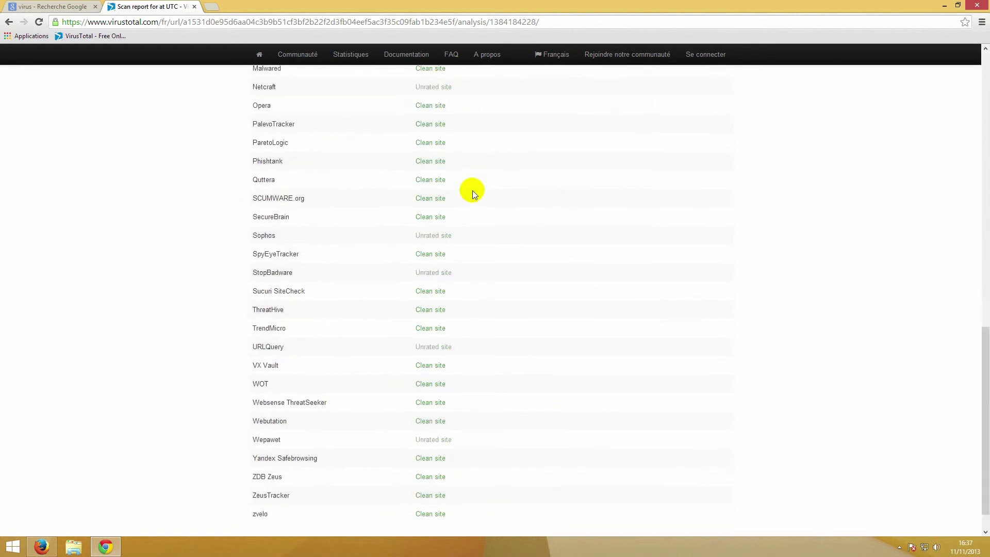
scroll(472, 190, "down", 1)
scroll(452, 407, "up", 15)
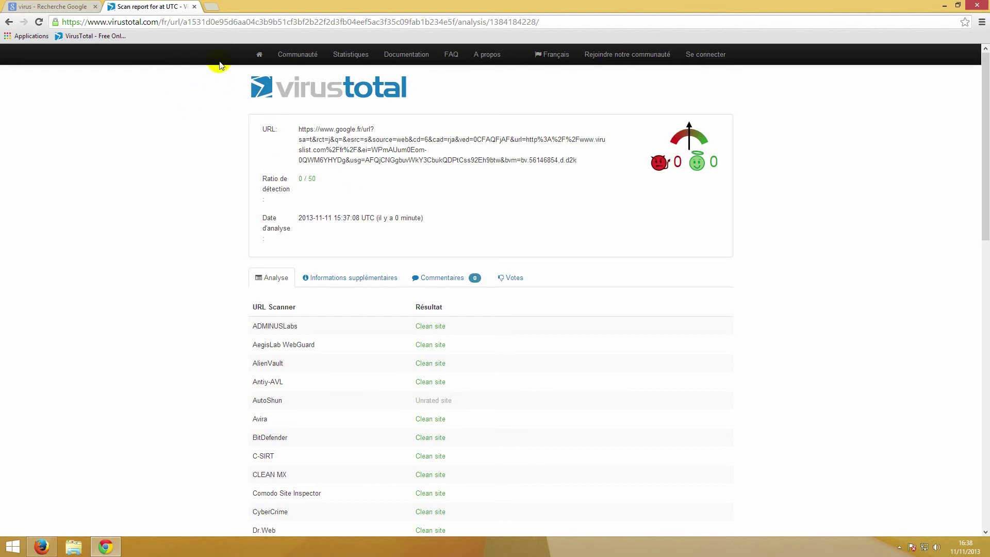
Search Google for "remove fake antivirus" in a new tab and open the clubic.com download result
left_click(211, 6)
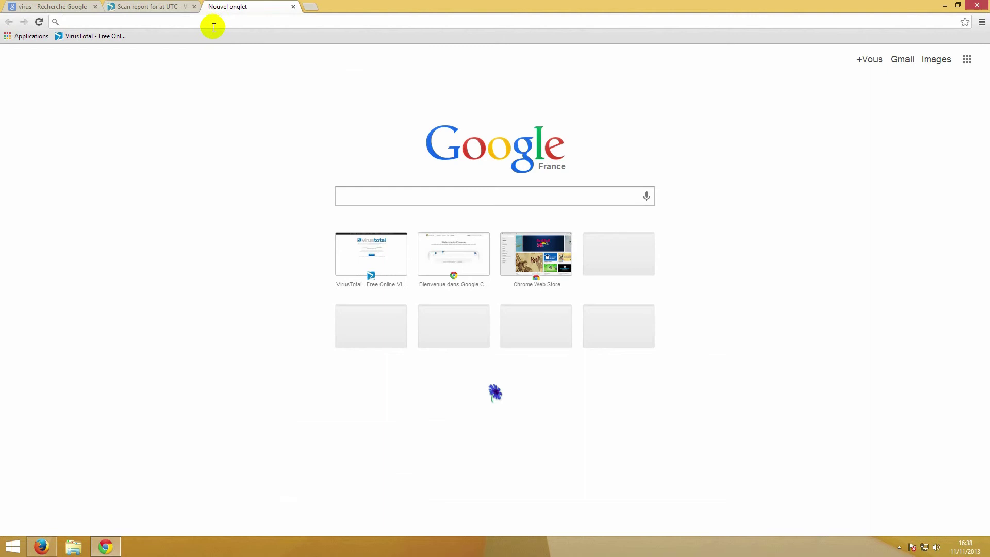
left_click(359, 190)
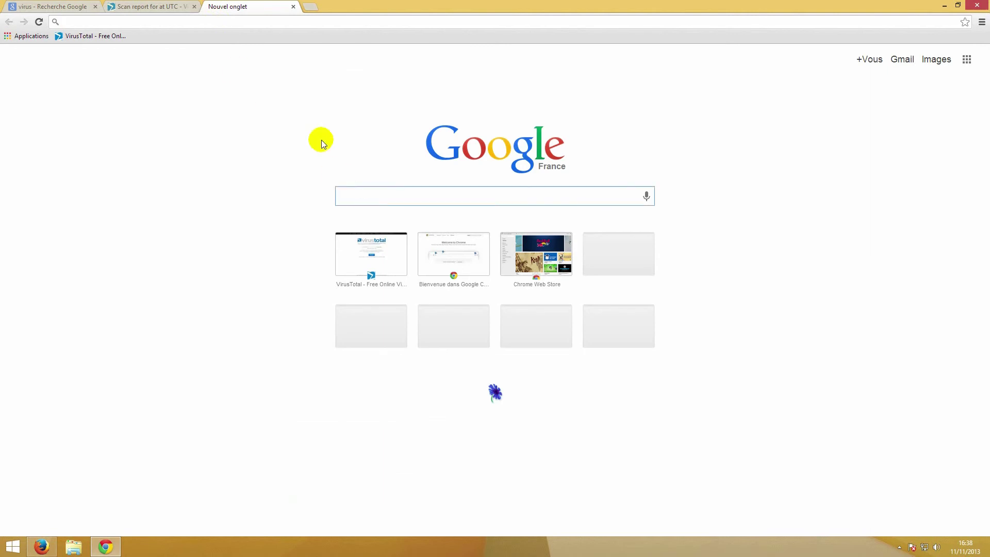
type("remove")
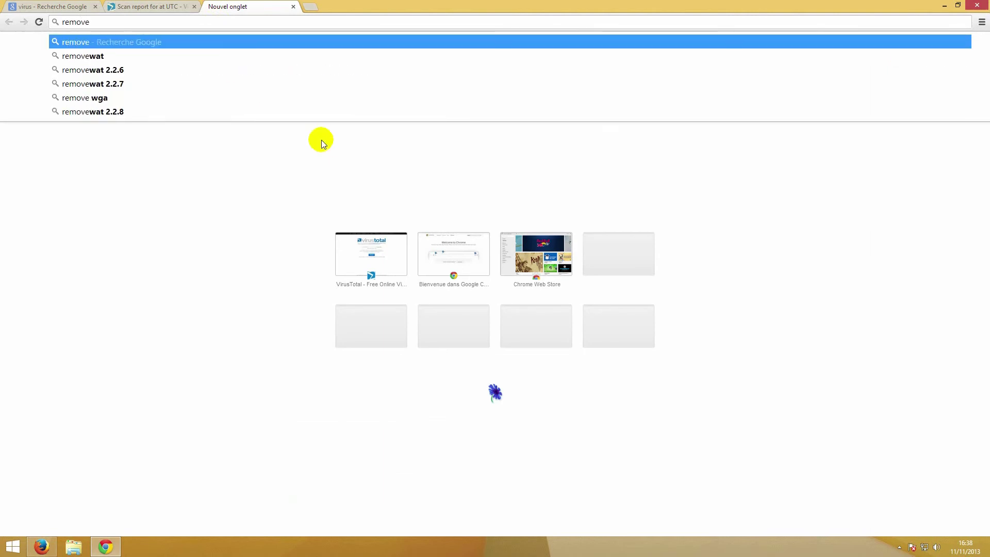
type(" fa")
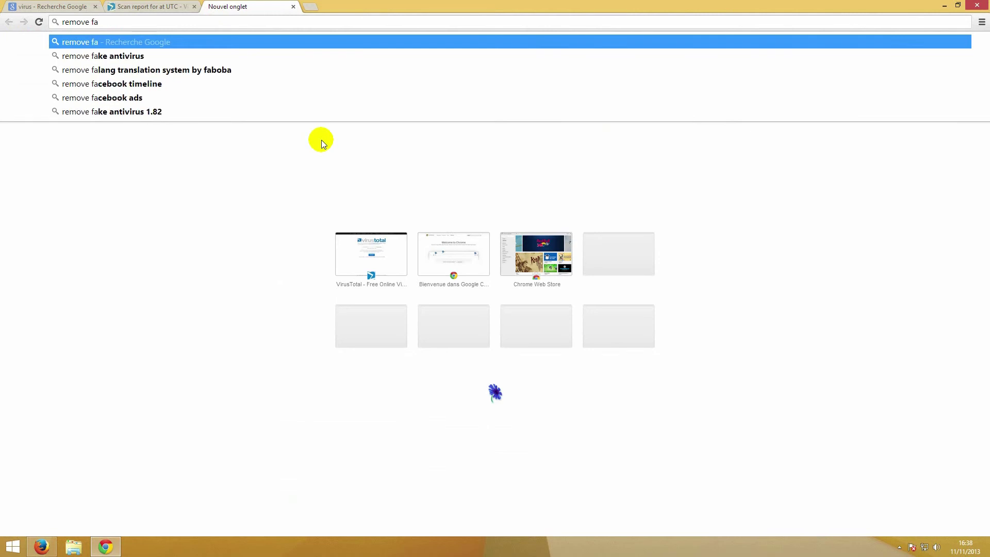
type("ke antivi")
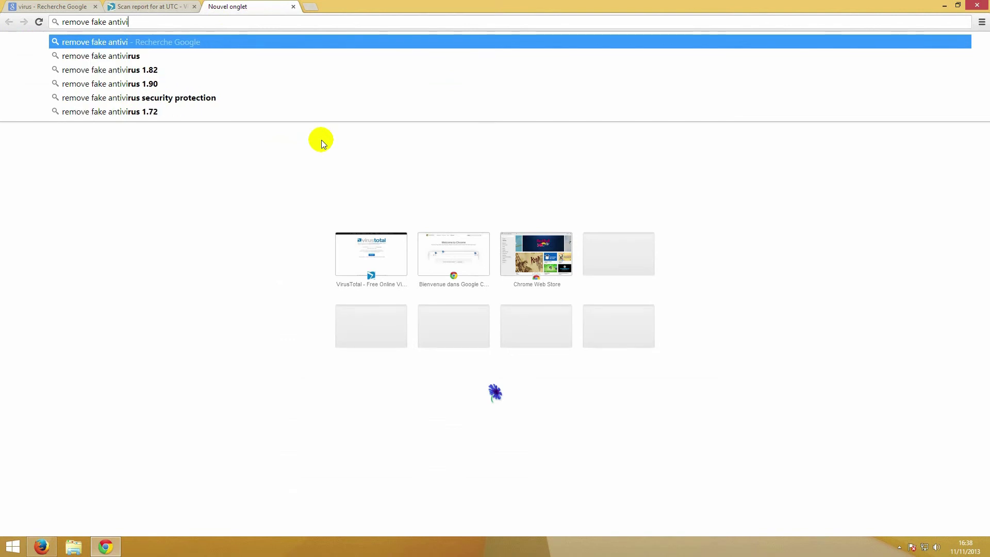
type("rus")
key("Return")
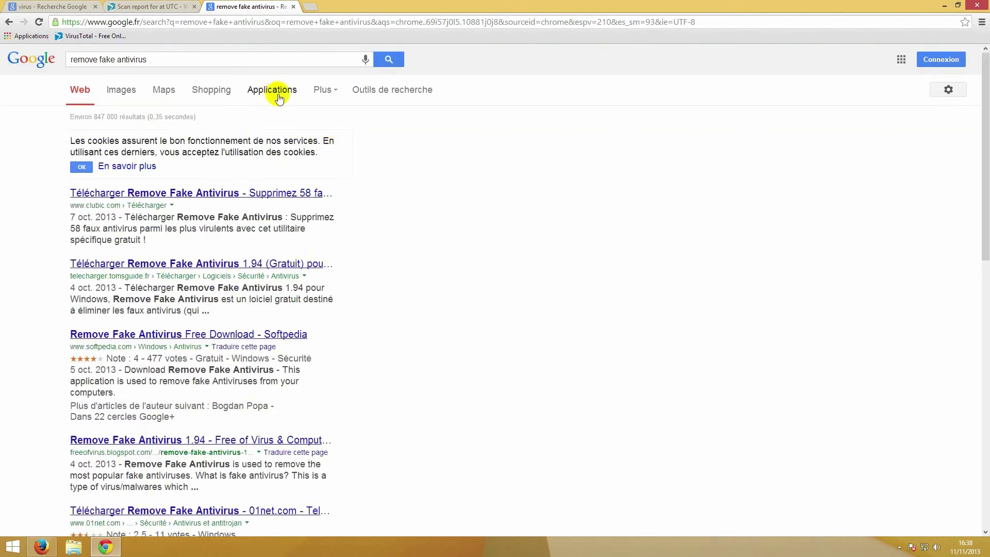
left_click(175, 192)
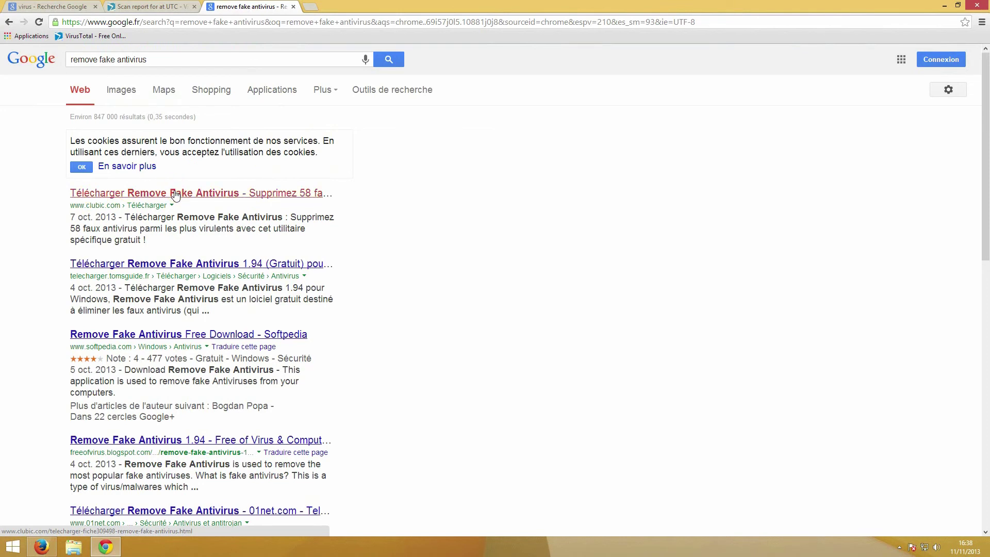